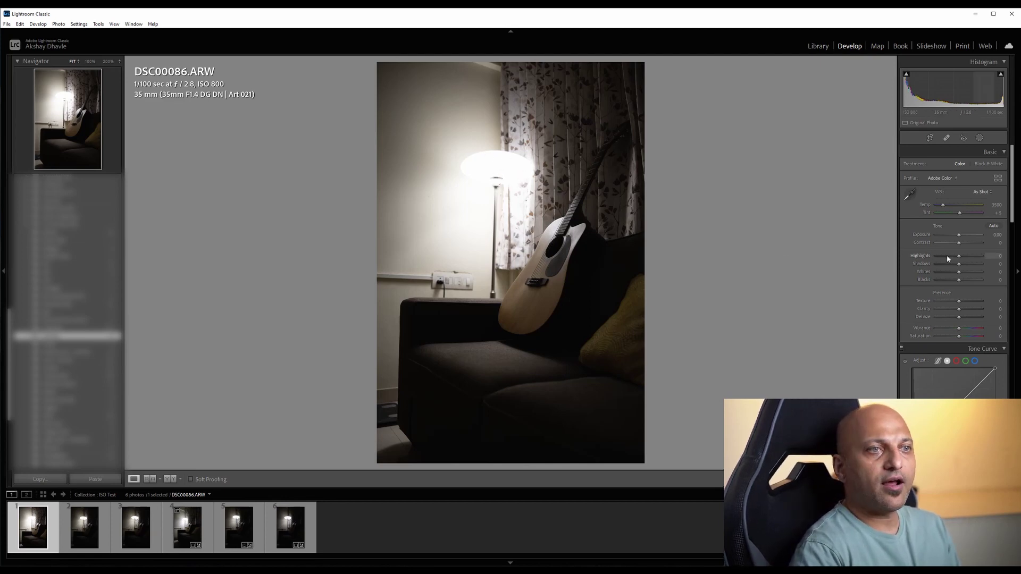
- Try Highlights at −100 on DSC00086, examine the lampshade at 100%, and reset Highlights
drag(940, 257, 905, 260)
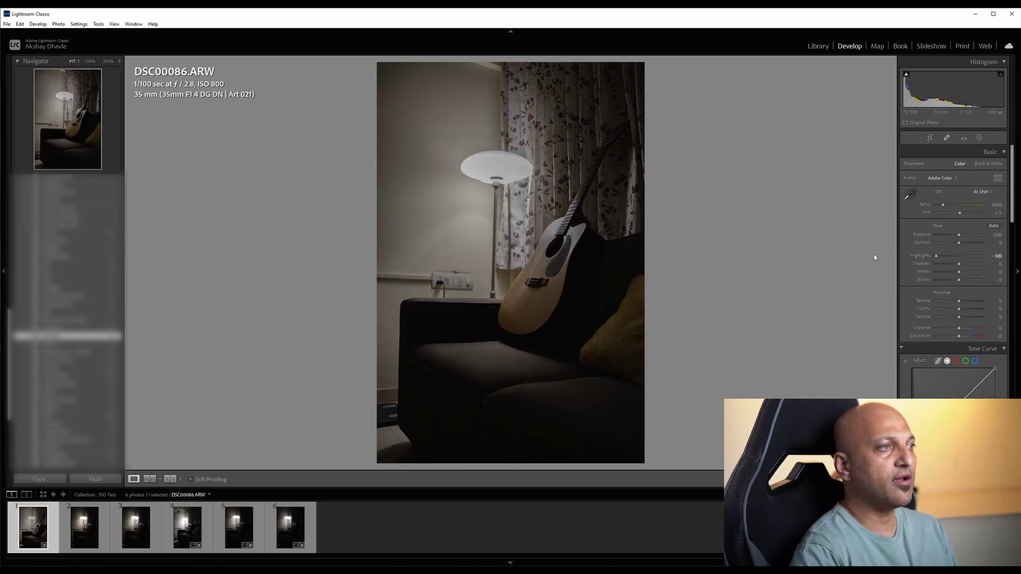
click(497, 167)
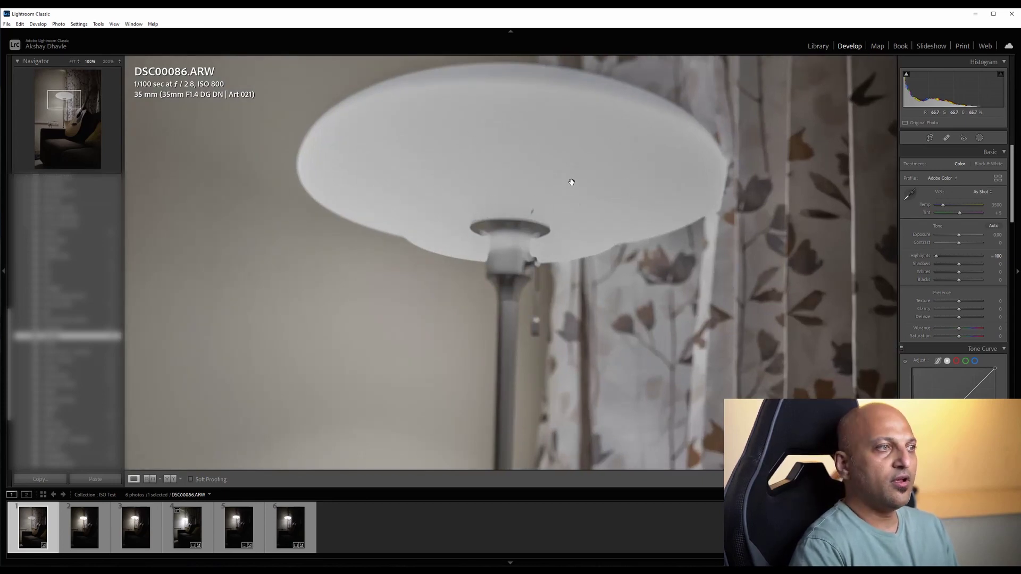
click(535, 173)
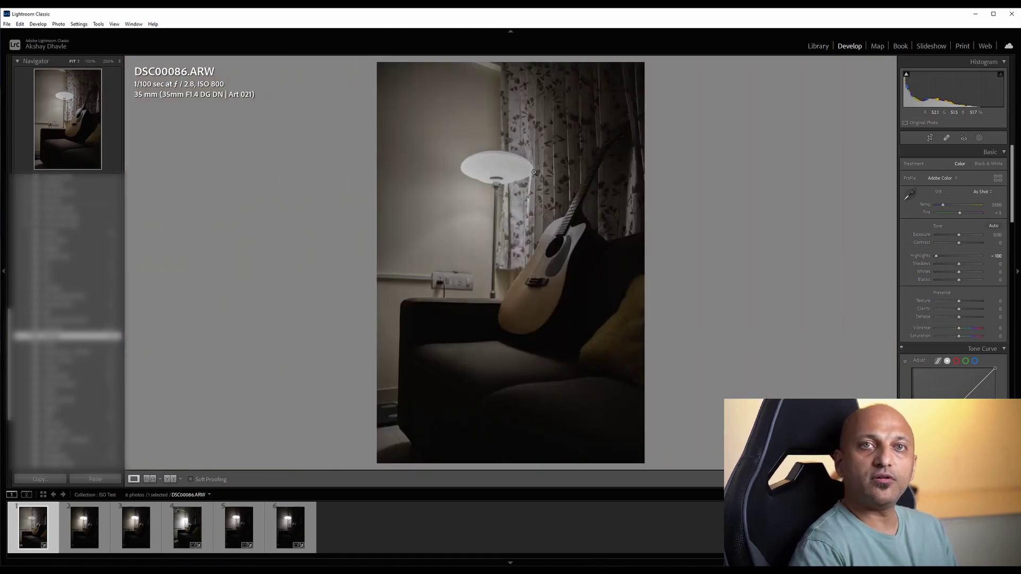
double_click(919, 256)
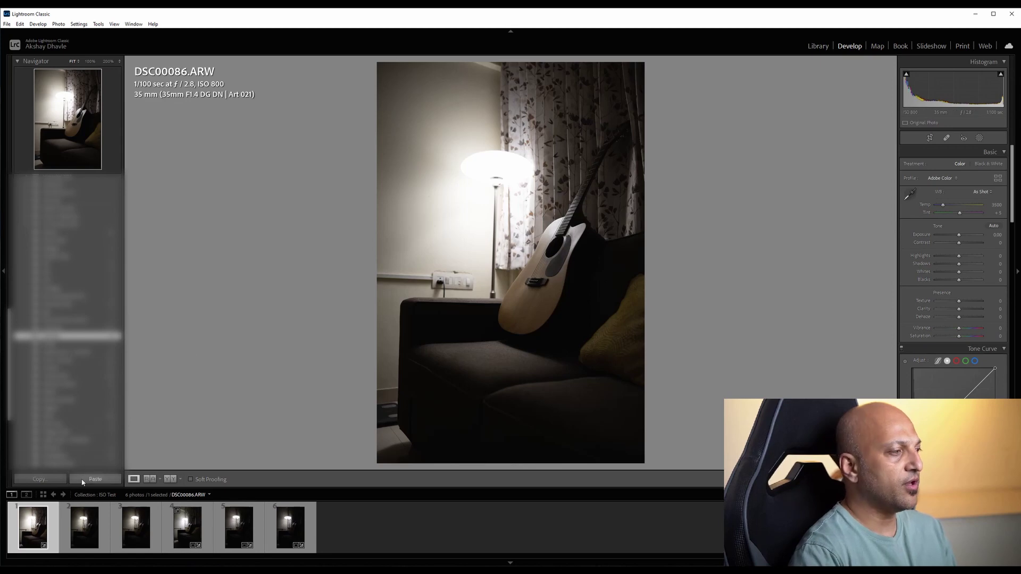
- Open DSC00087, try Highlights at −70 while examining the lampshade at 100%, and reset Highlights
click(63, 520)
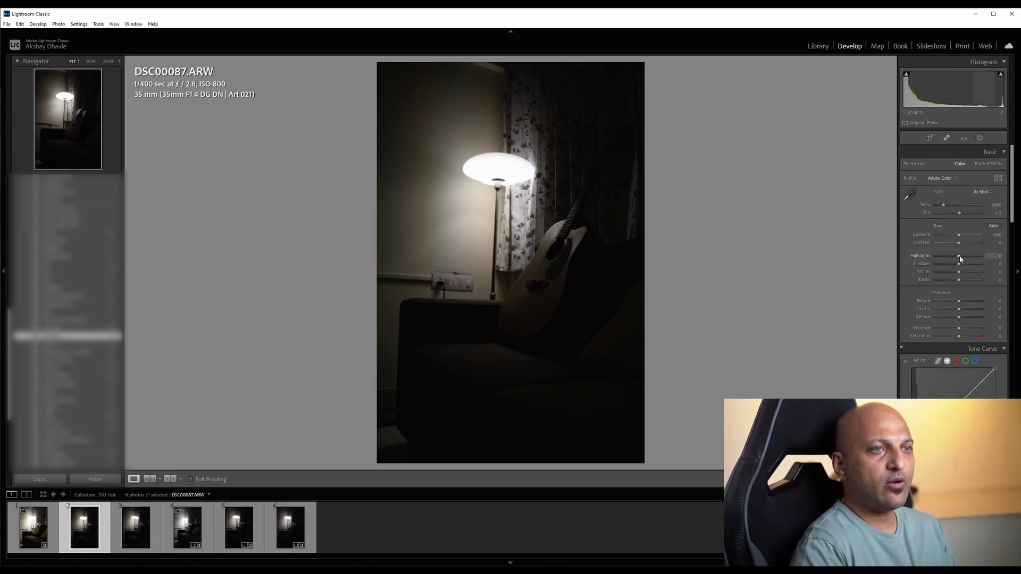
mouse_move(961, 259)
mouse_down()
mouse_move(931, 259)
mouse_move(943, 257)
mouse_up()
click(510, 168)
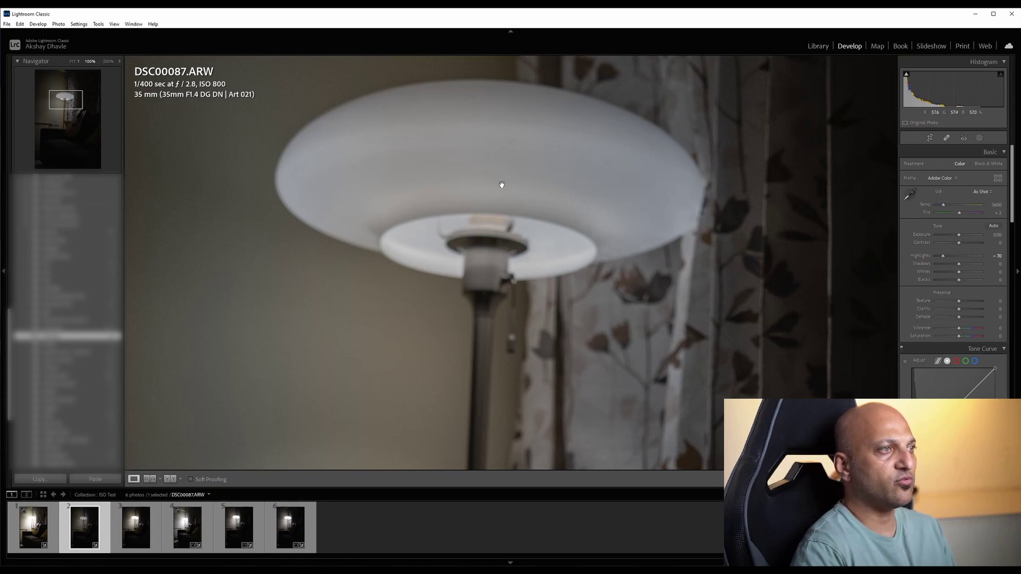
double_click(921, 256)
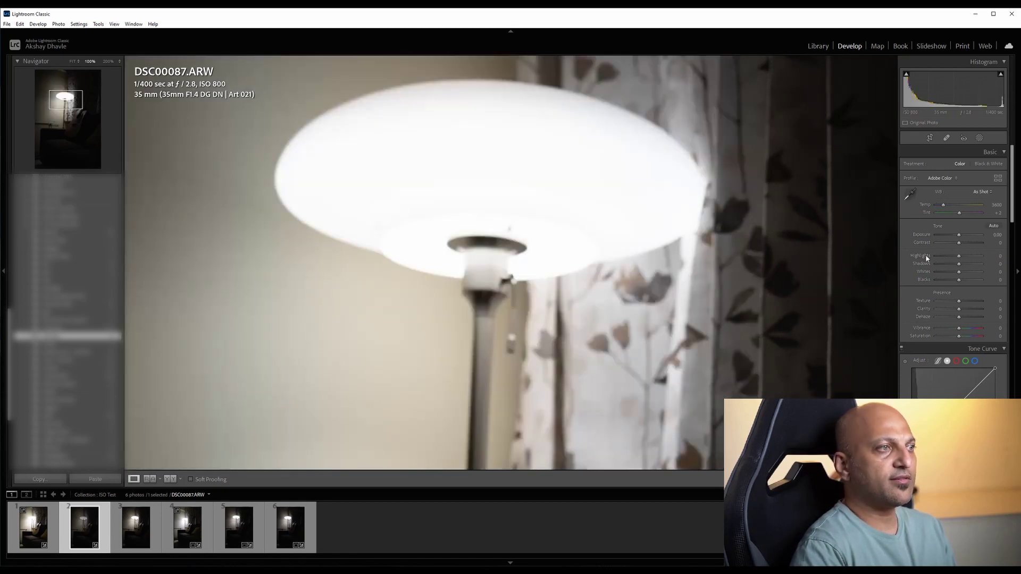
click(611, 247)
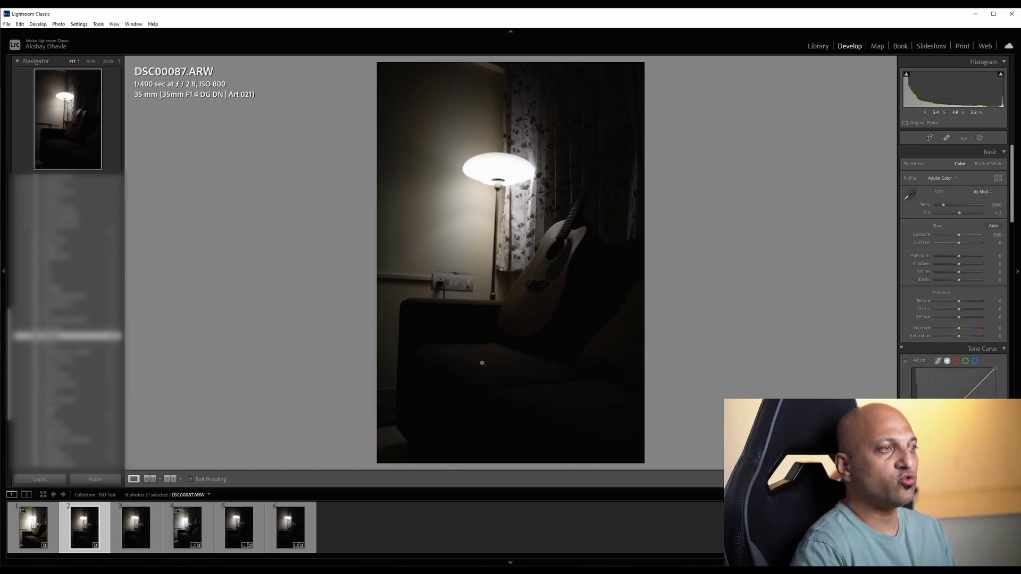
- Set DSC00087's Exposure to +2.00, Highlights to −100 and Shadows to +60
click(994, 235)
text(2)
key(Return)
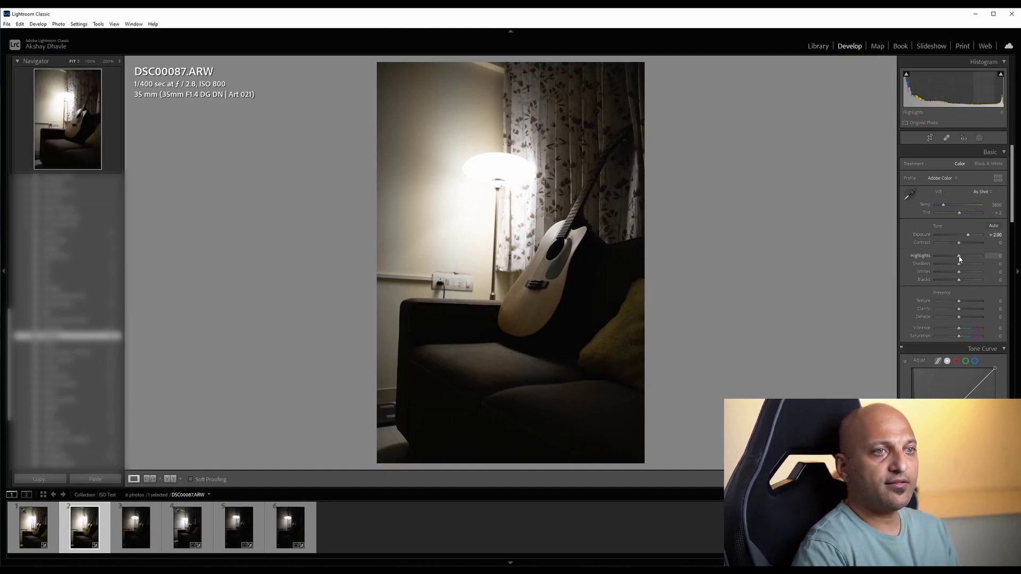
drag(960, 259, 929, 257)
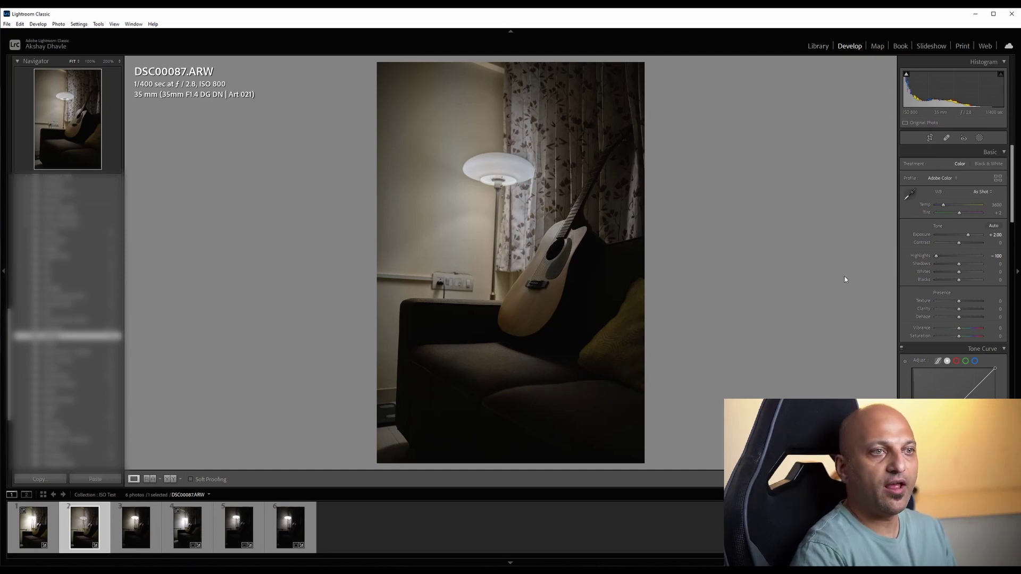
click(994, 264)
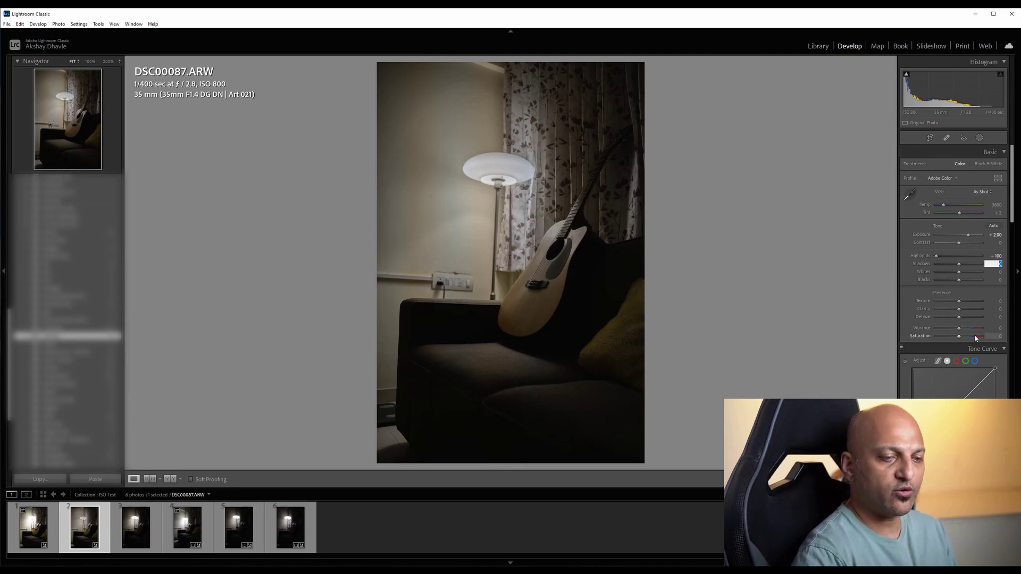
text(60)
key(Return)
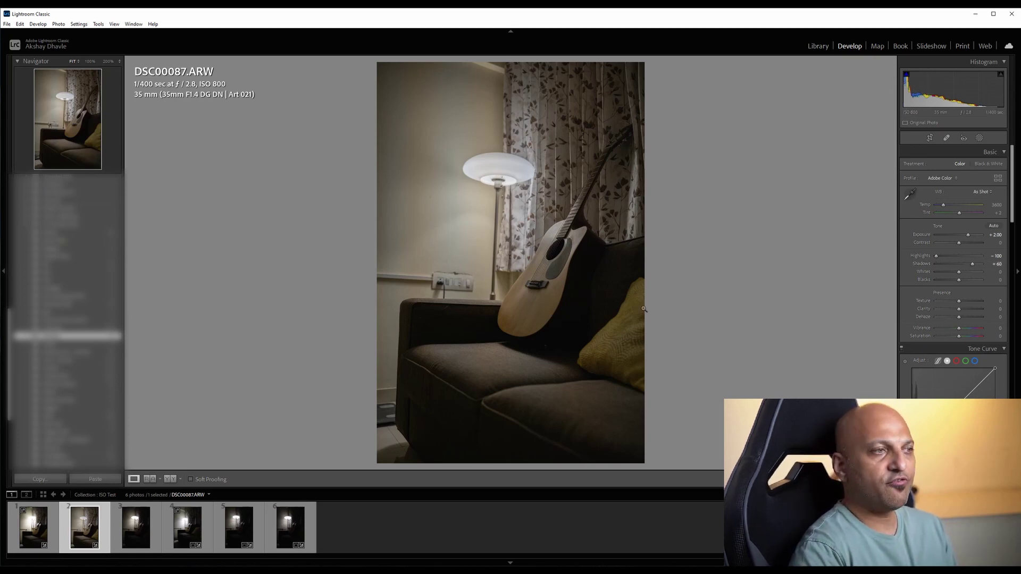
- Examine the noise on the guitar body and in the dark sofa areas of DSC00087 at 100%
click(573, 283)
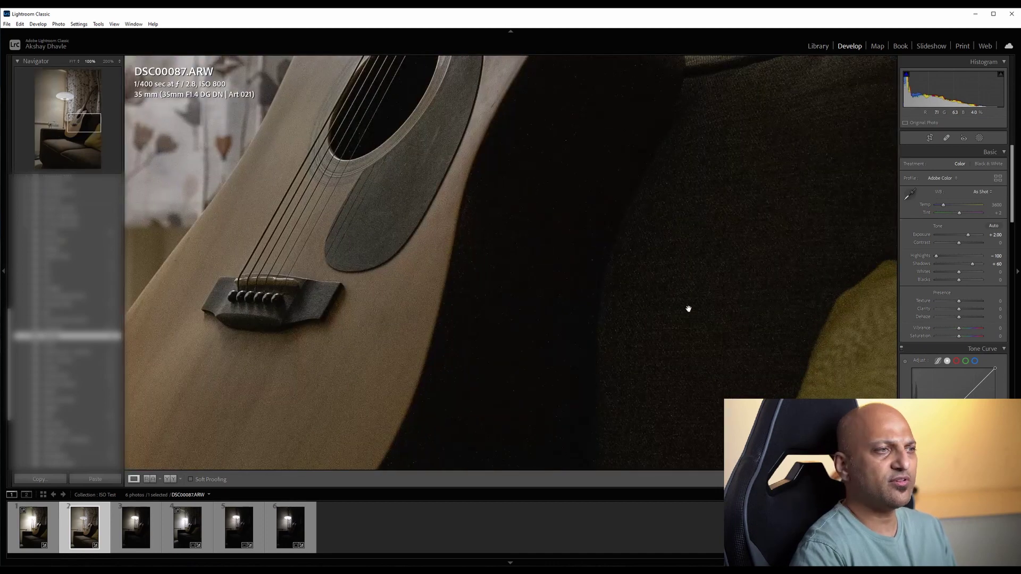
drag(765, 278, 693, 207)
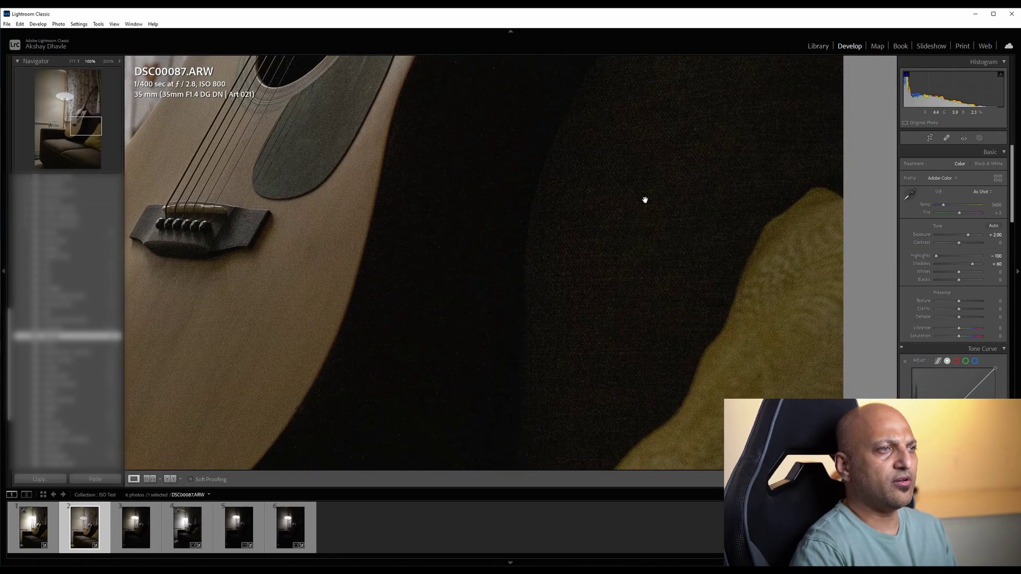
scroll(682, 247, up, 3)
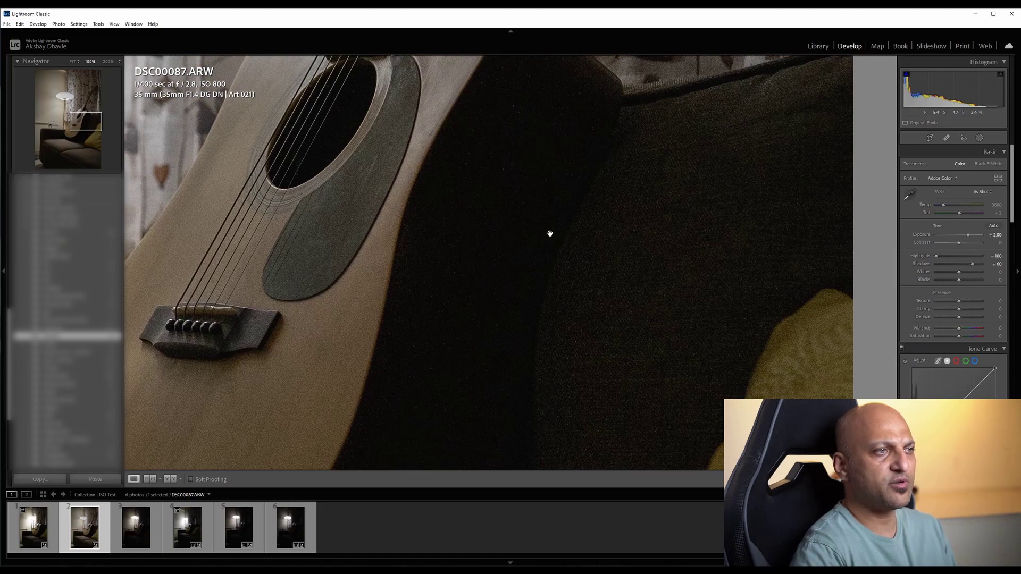
drag(584, 308, 718, 257)
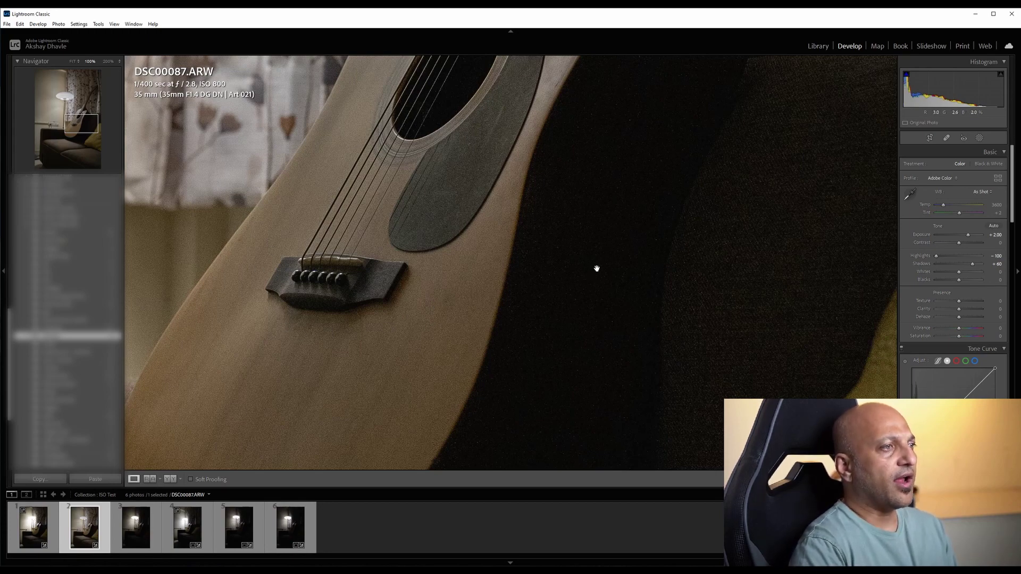
drag(713, 253, 708, 210)
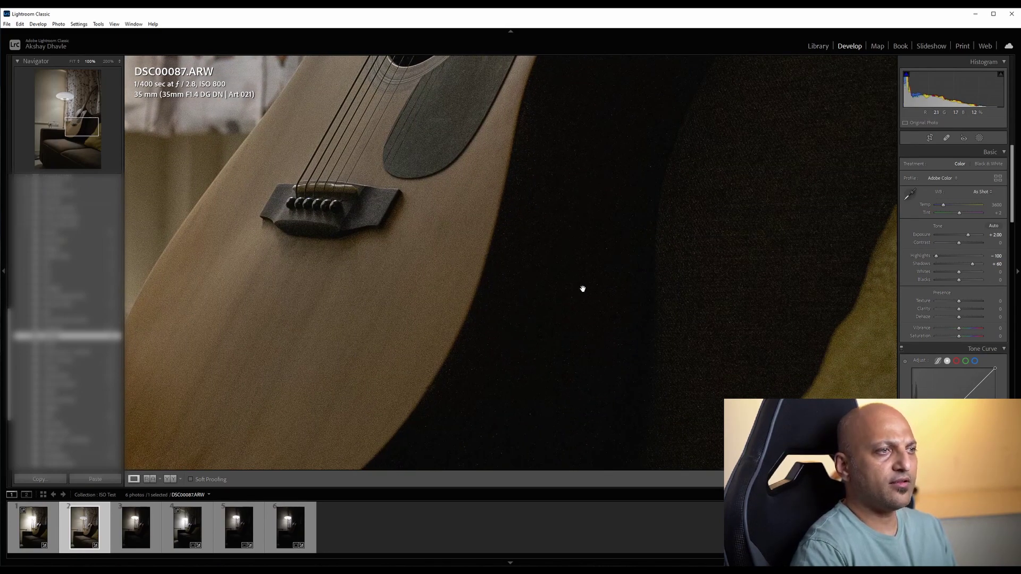
scroll(405, 269, up, 3)
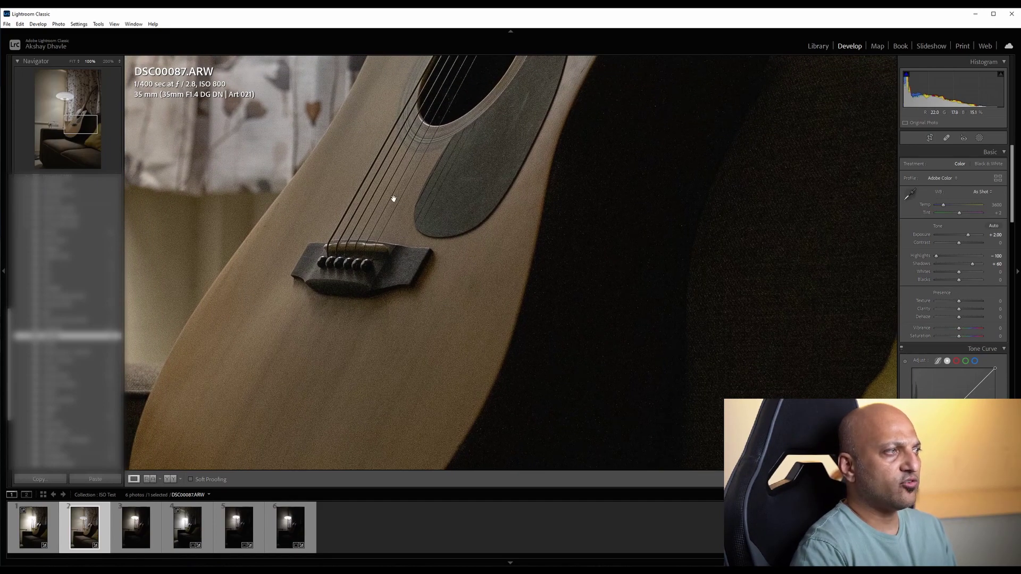
drag(376, 198, 484, 230)
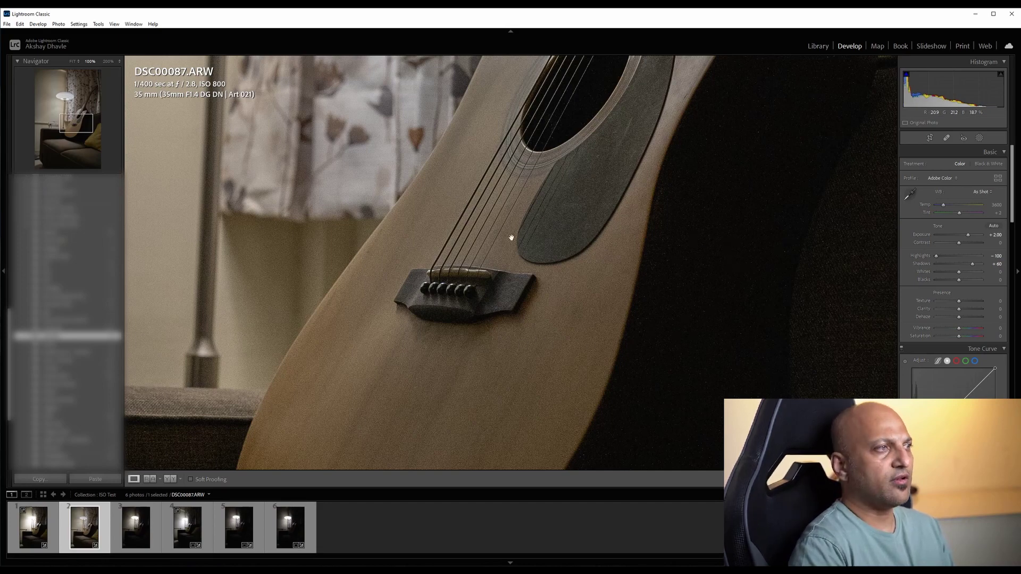
click(646, 307)
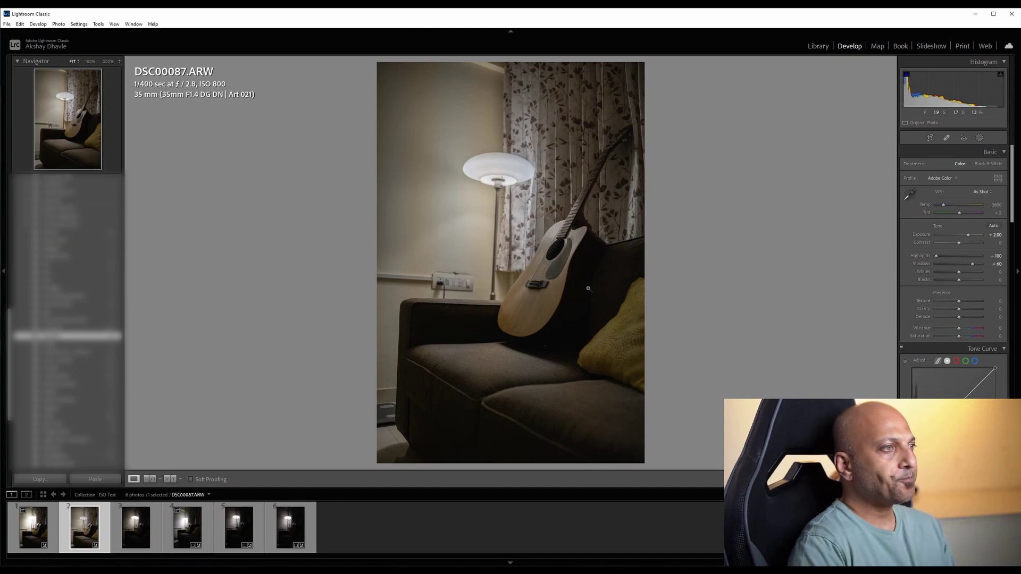
- Open DSC00088 and set its Exposure to +2.00, Highlights to −100 and Shadows to +60
key(Right)
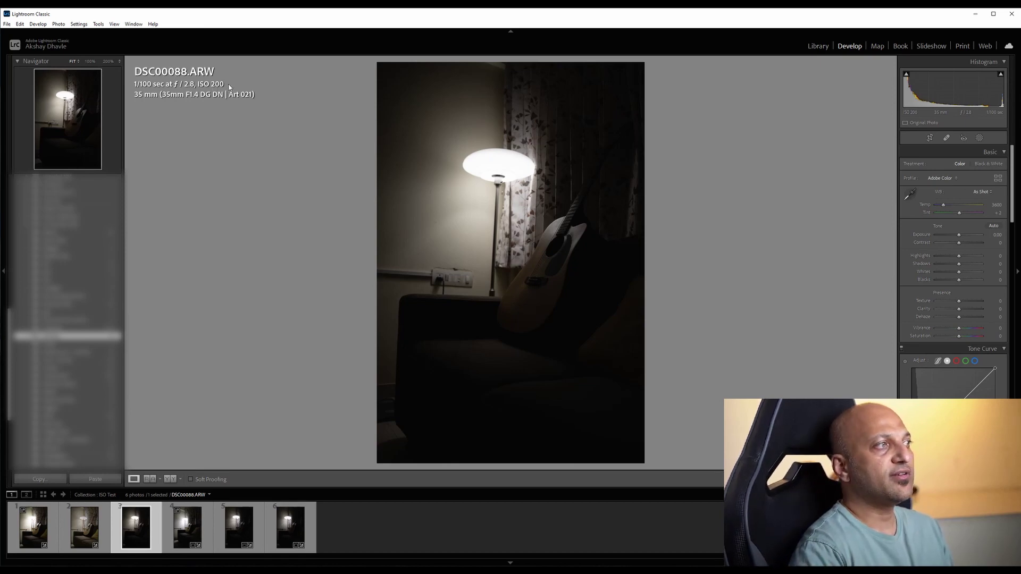
click(995, 235)
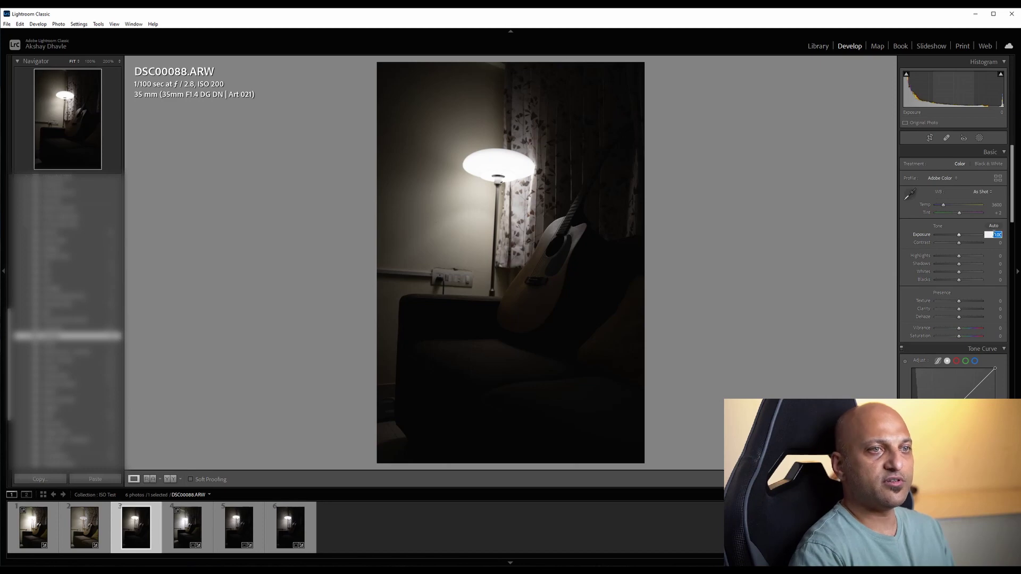
text(2)
key(Return)
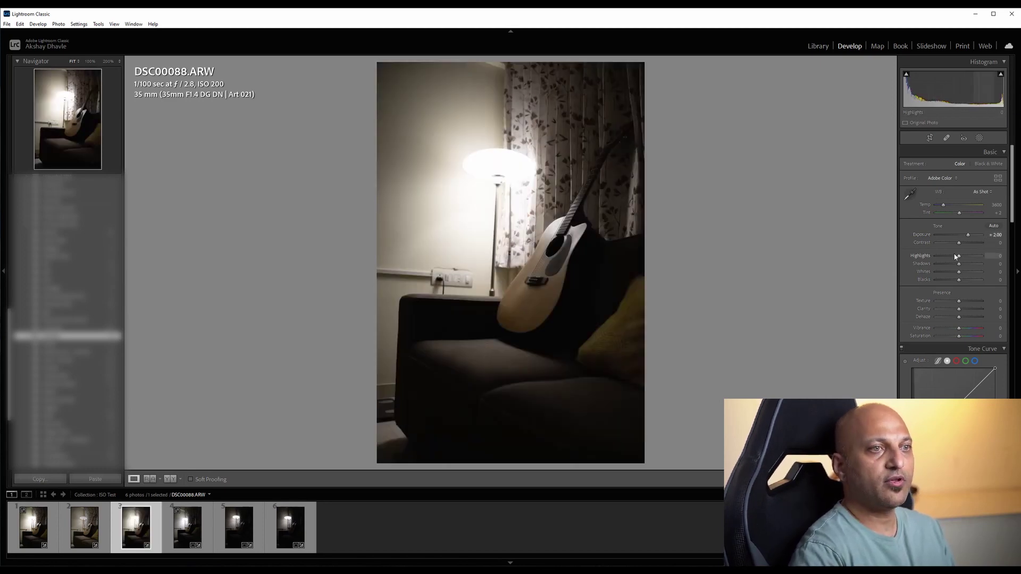
drag(960, 258, 918, 258)
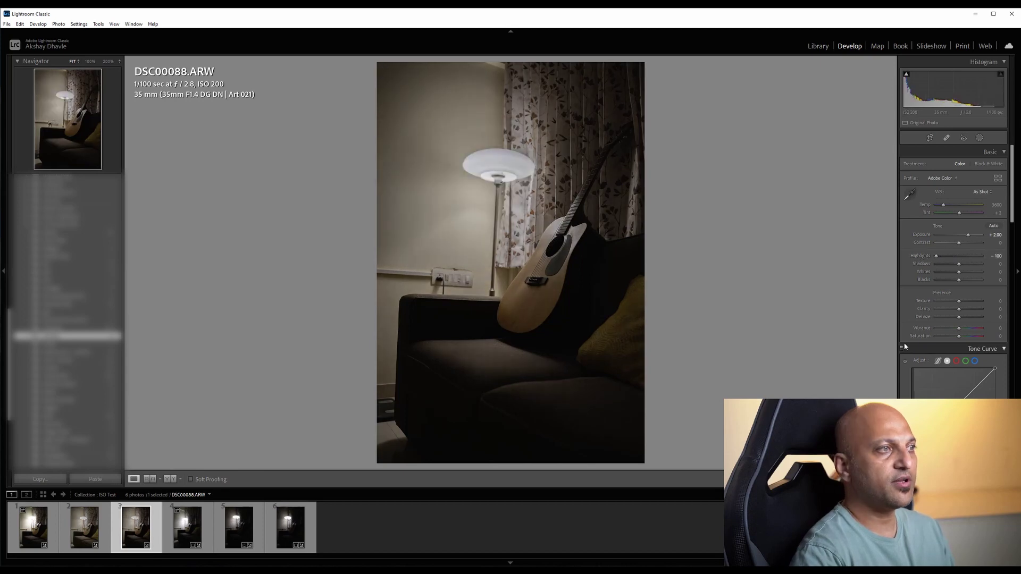
click(992, 264)
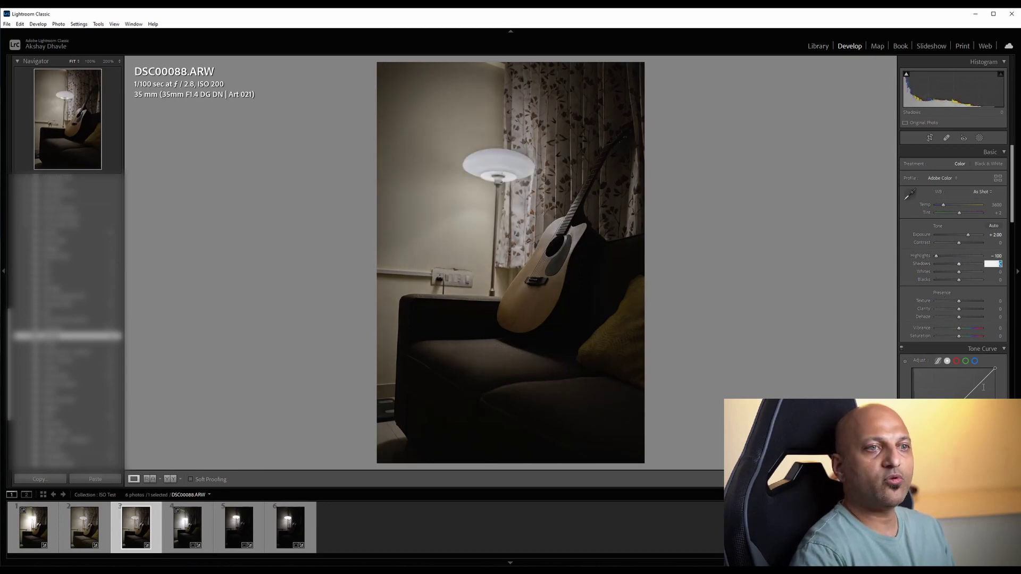
text(60)
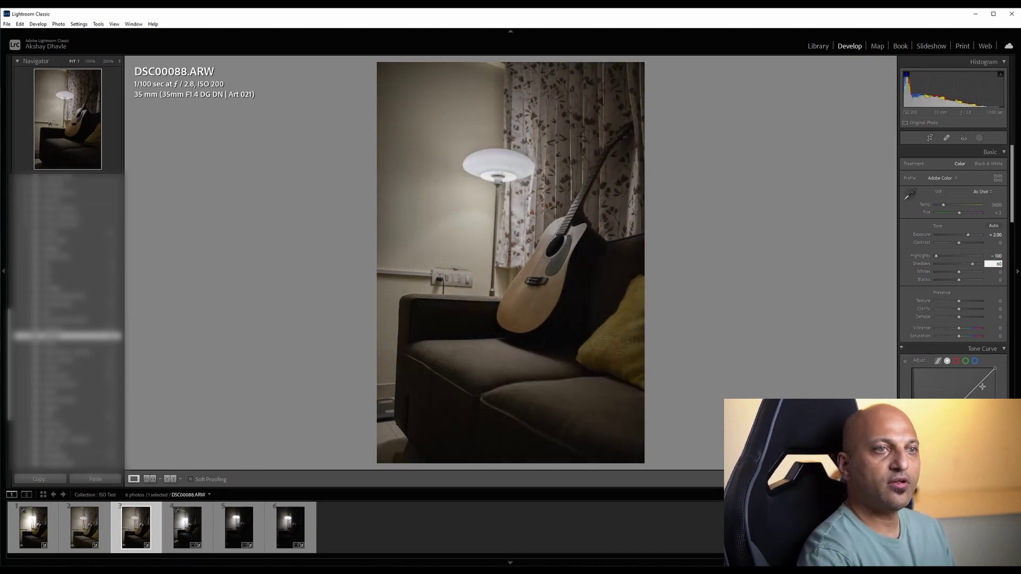
key(Return)
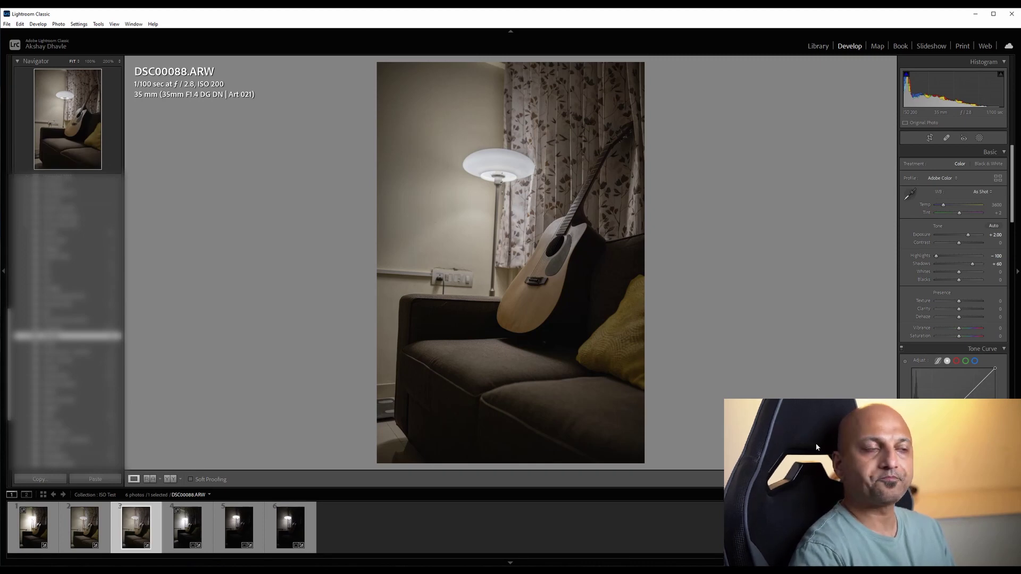
- Set DSC00087 as the reference photo beside DSC00088 and view the guitar at 100%
click(585, 315)
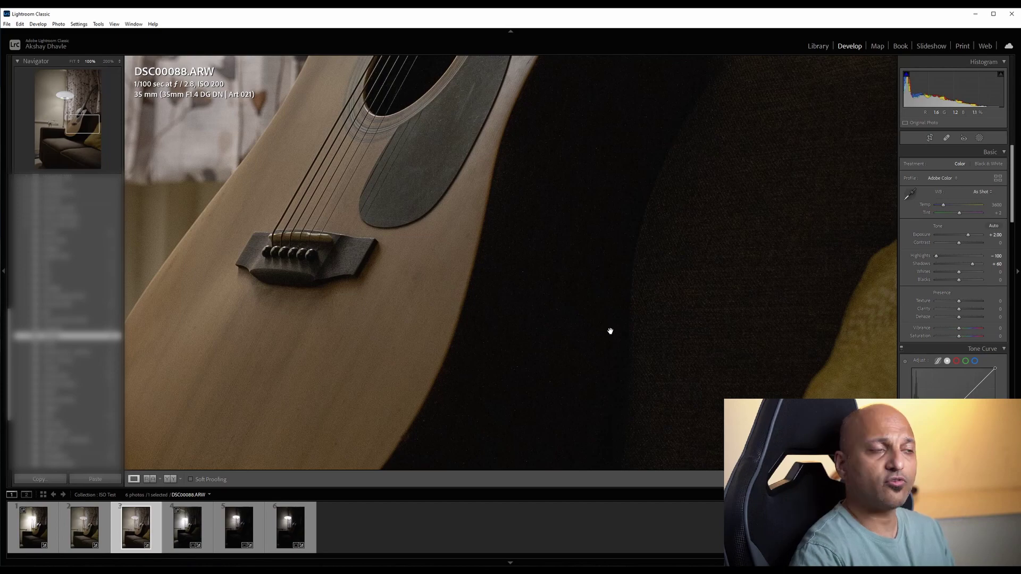
click(150, 479)
drag(101, 524, 249, 343)
click(381, 314)
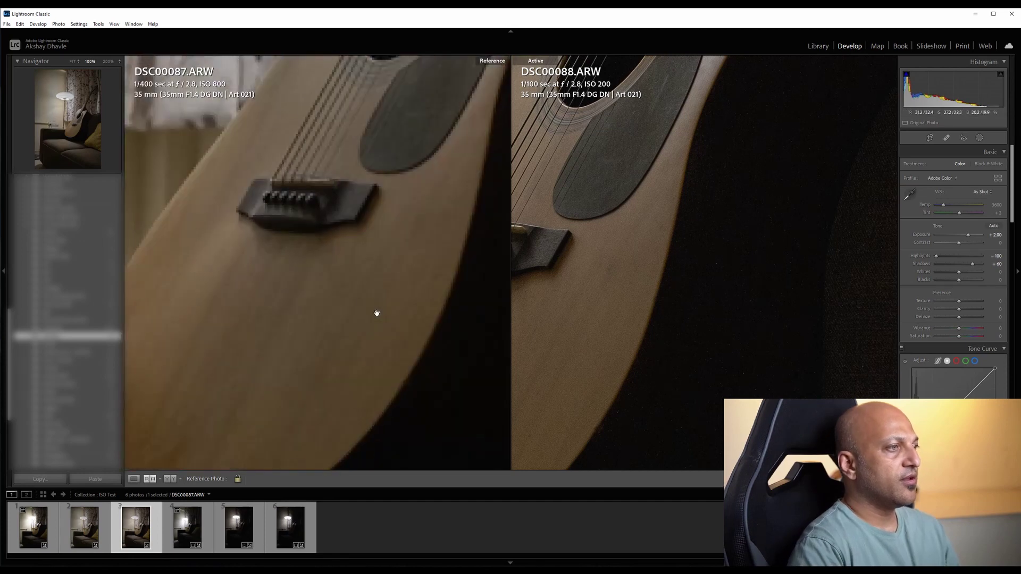
- Compare the guitar body noise in both photos at 100% and inspect DSC00088's dark sofa area
drag(399, 333, 374, 323)
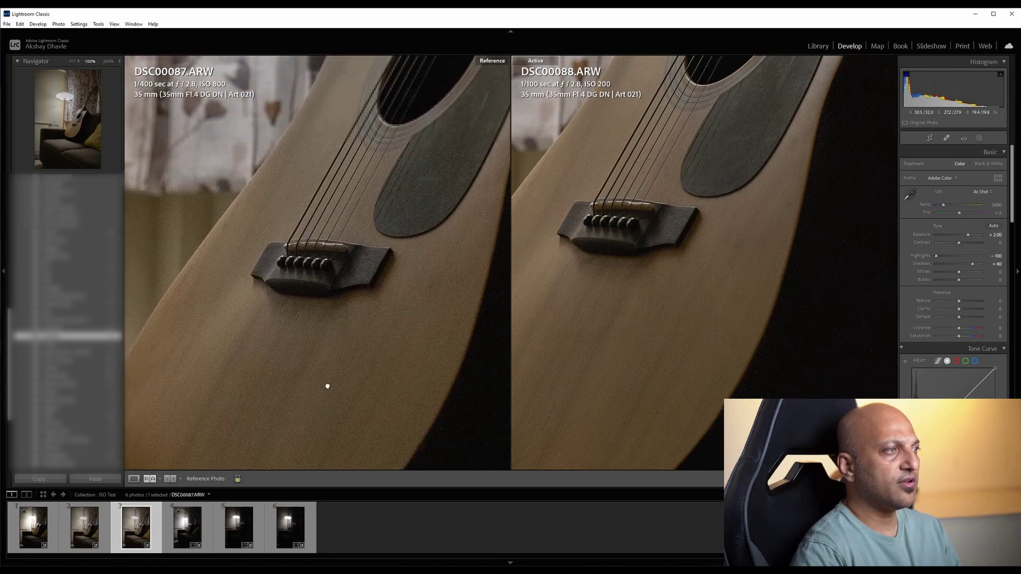
drag(416, 281, 415, 262)
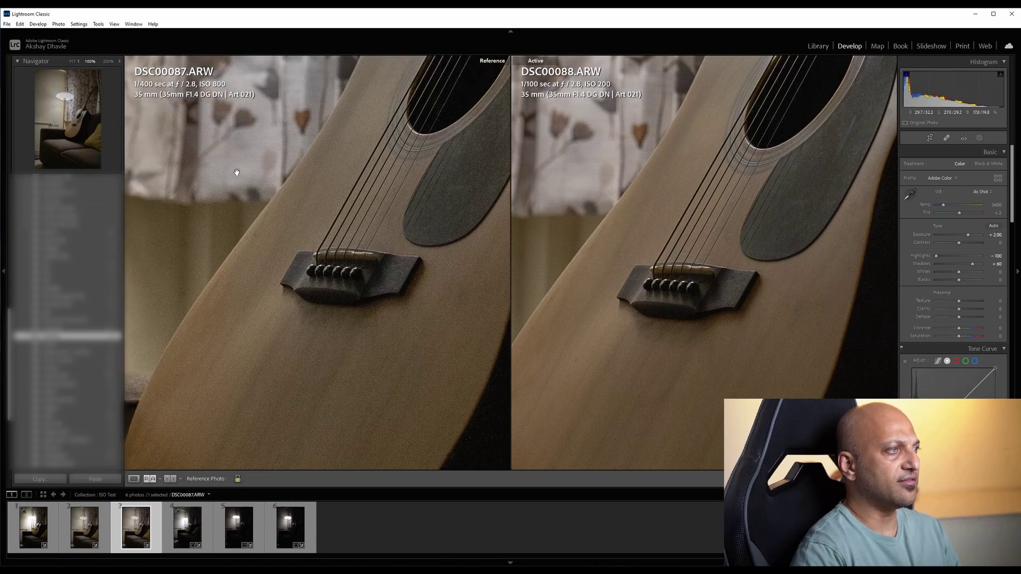
drag(361, 253, 332, 253)
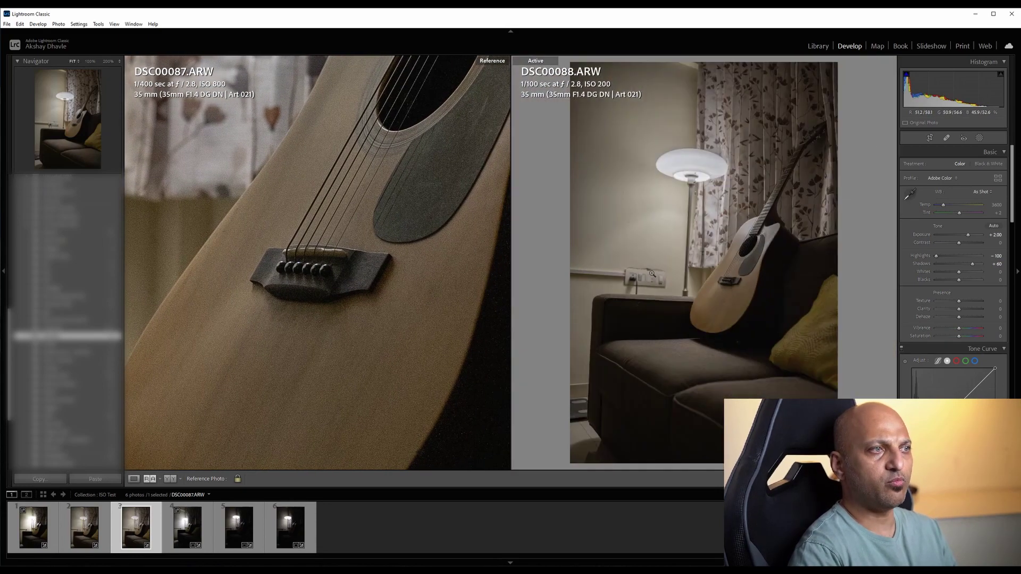
click(715, 278)
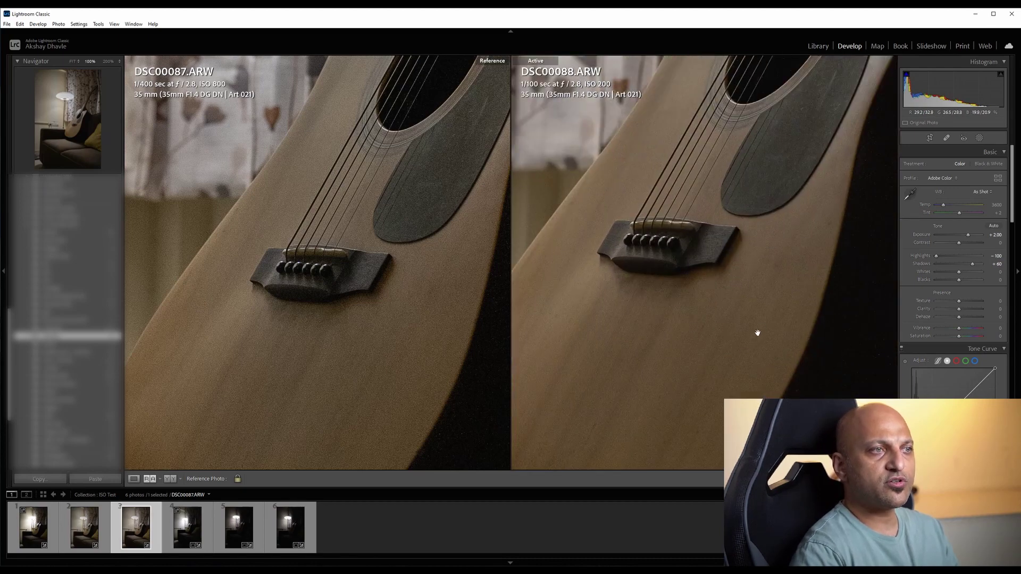
drag(759, 332, 602, 312)
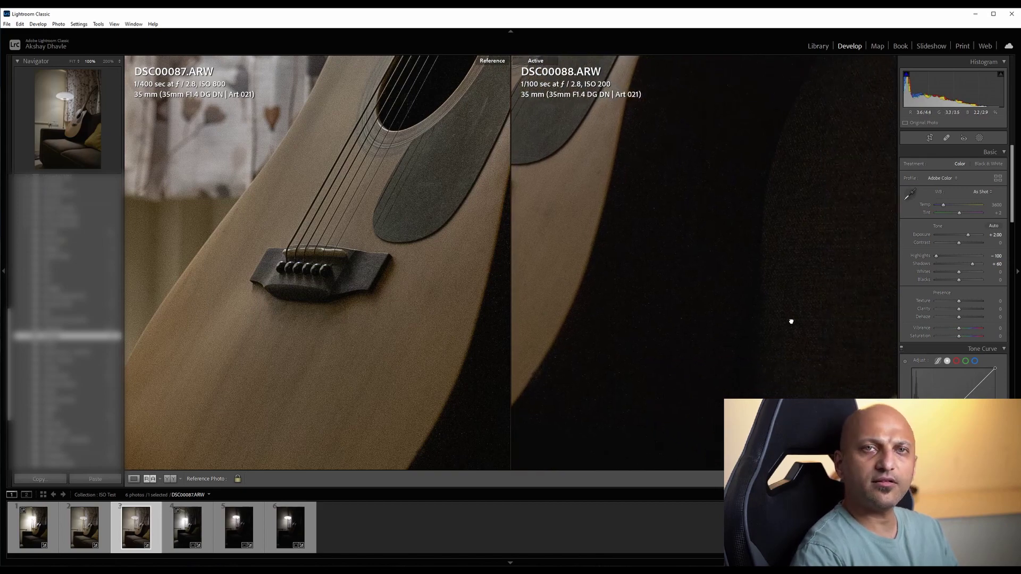
drag(791, 322, 669, 351)
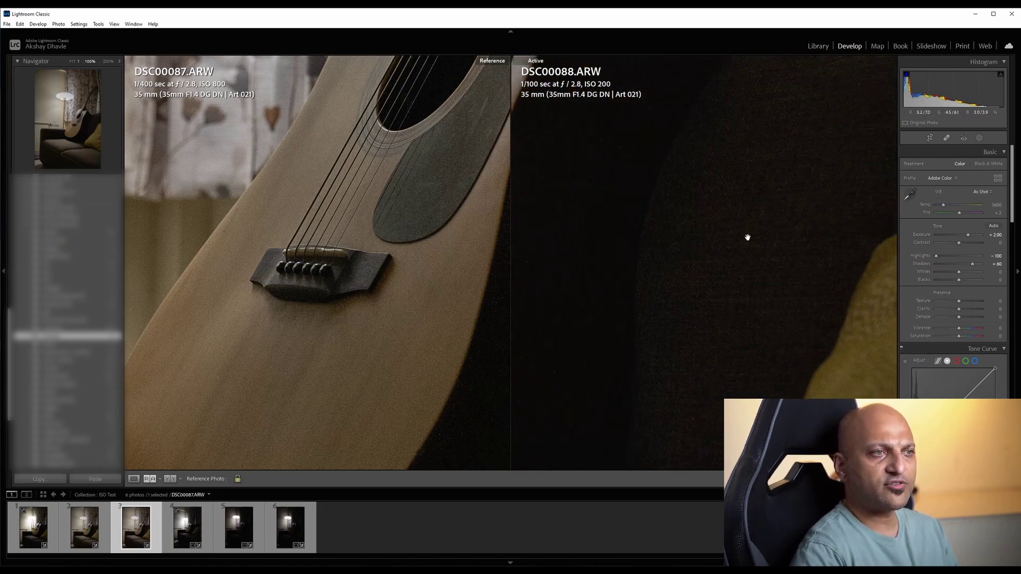
- Compare the dark sofa areas of DSC00087 and DSC00088 at 100%, then view both photos in full
drag(734, 266, 828, 208)
drag(654, 287, 680, 330)
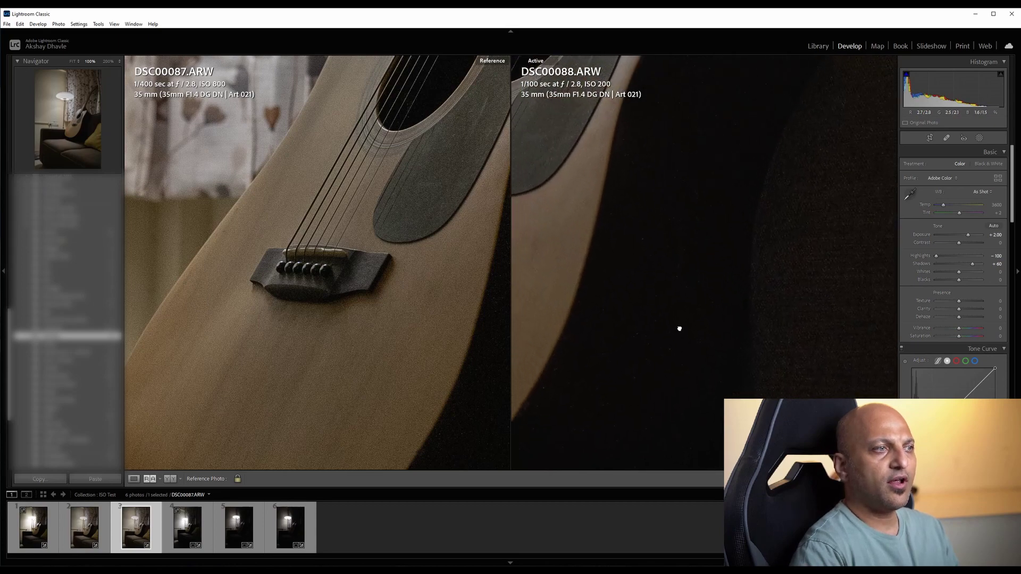
drag(497, 333, 297, 275)
drag(689, 290, 665, 255)
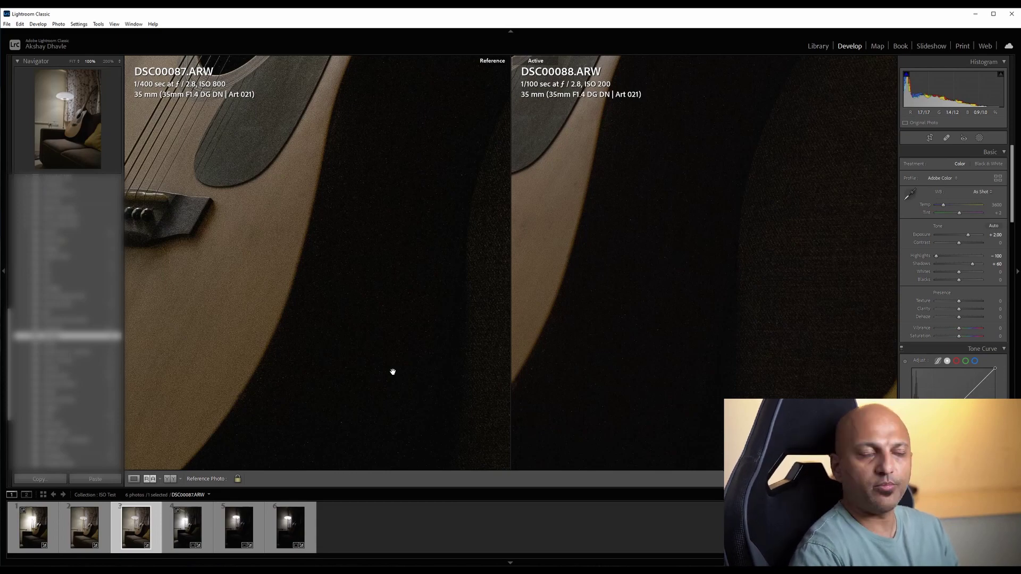
click(394, 372)
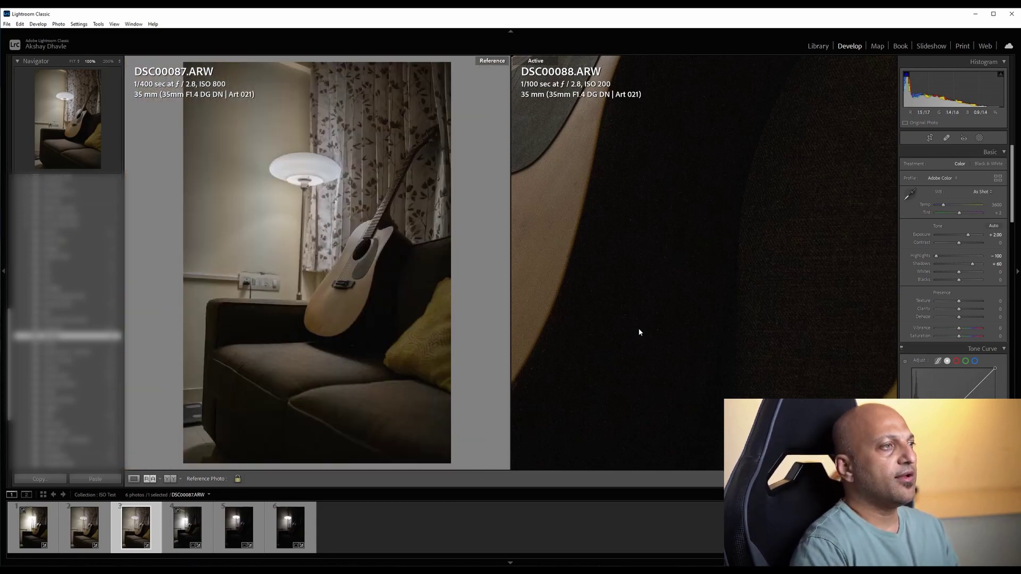
click(671, 349)
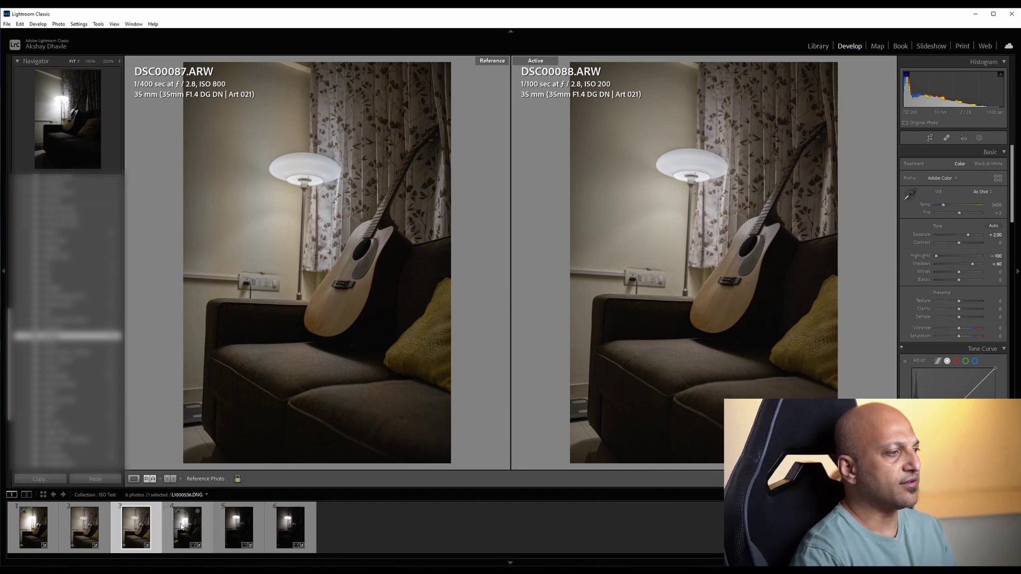
- Open L1000536.DNG on its own, try Highlights at −100 while inspecting the lamp, and reset Highlights
click(181, 527)
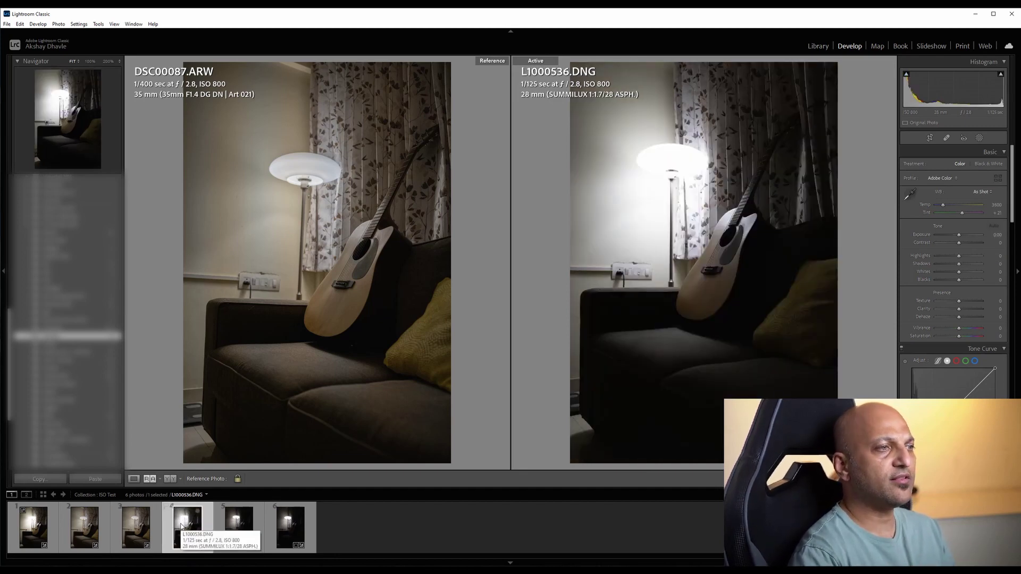
click(133, 478)
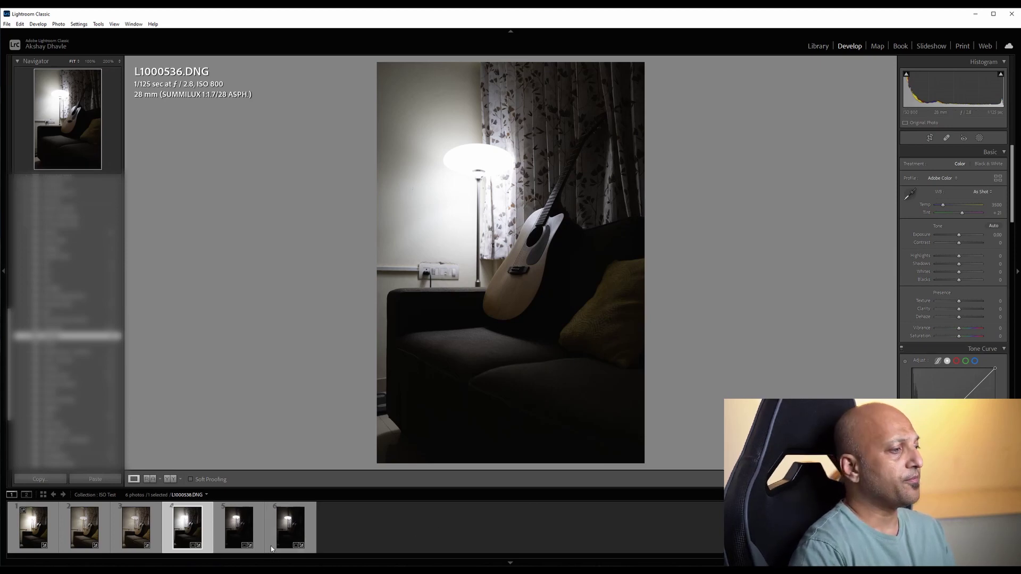
drag(950, 255, 866, 248)
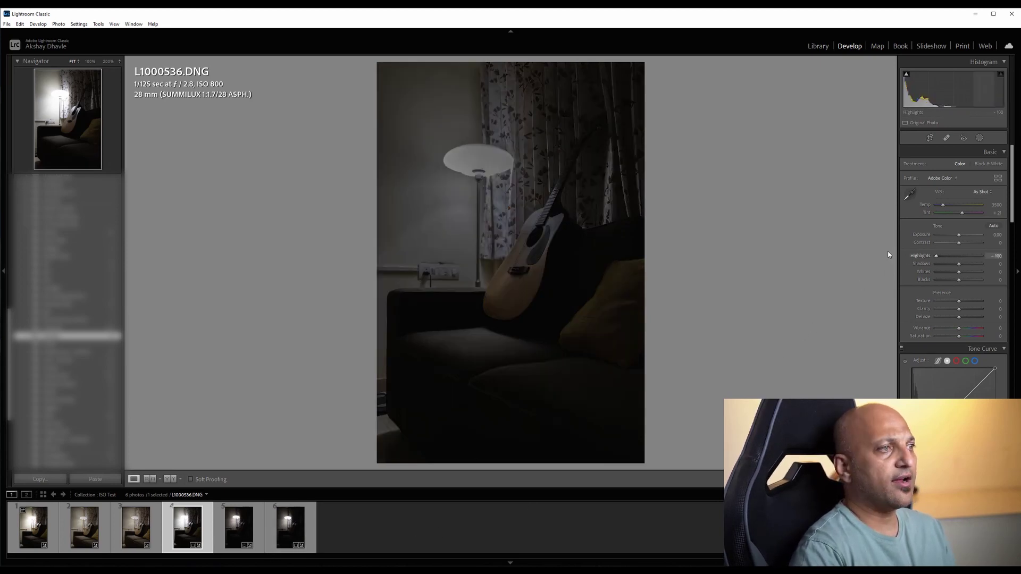
click(512, 172)
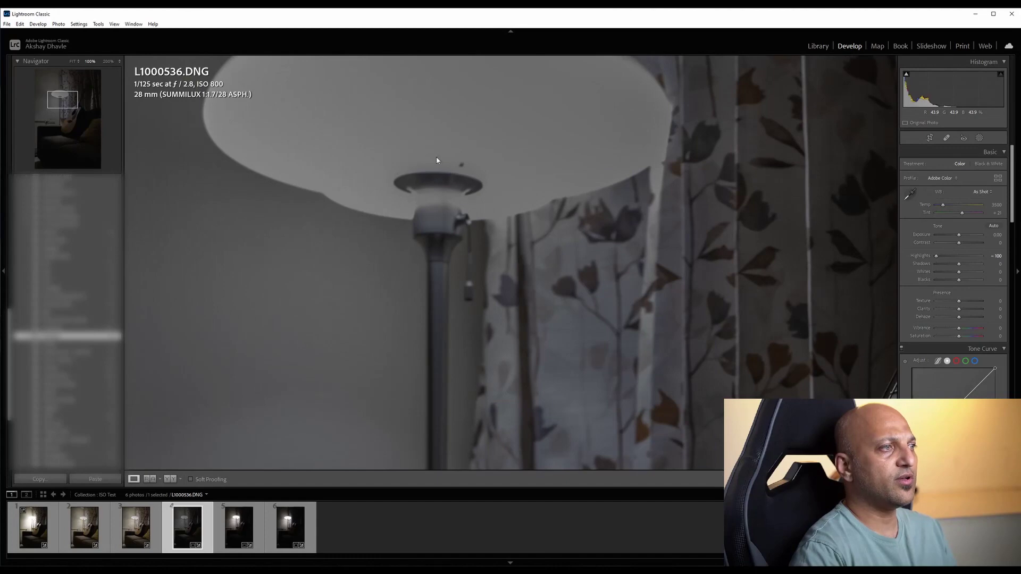
click(488, 162)
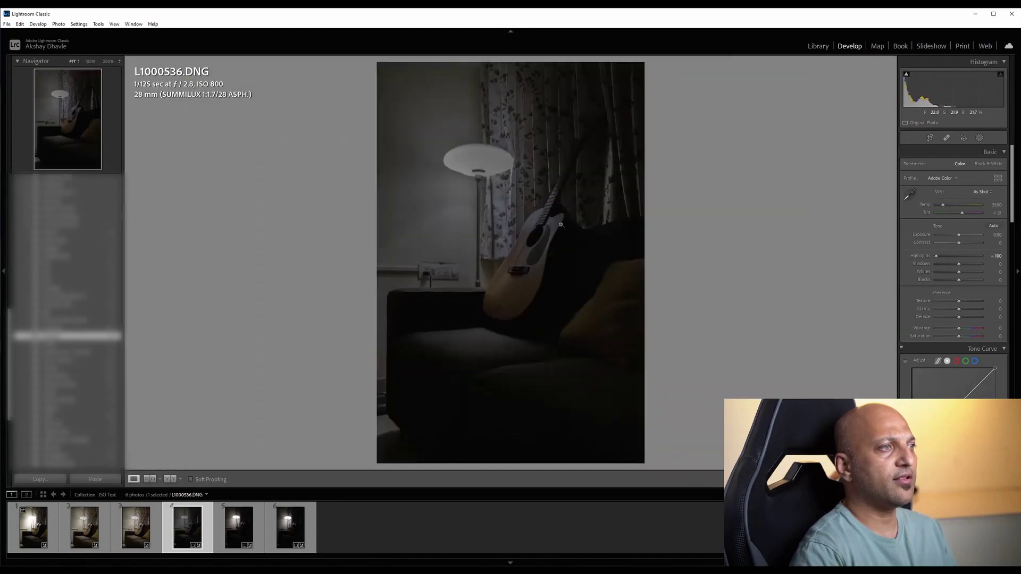
double_click(914, 257)
- Open L1000537.DNG and set its Exposure to +2.00
click(234, 528)
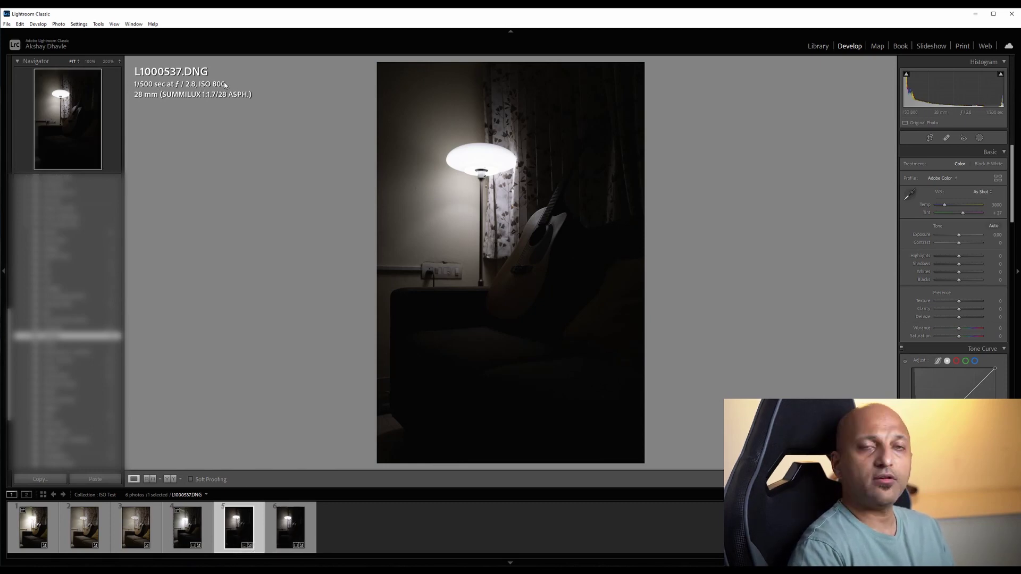
click(998, 234)
text(2)
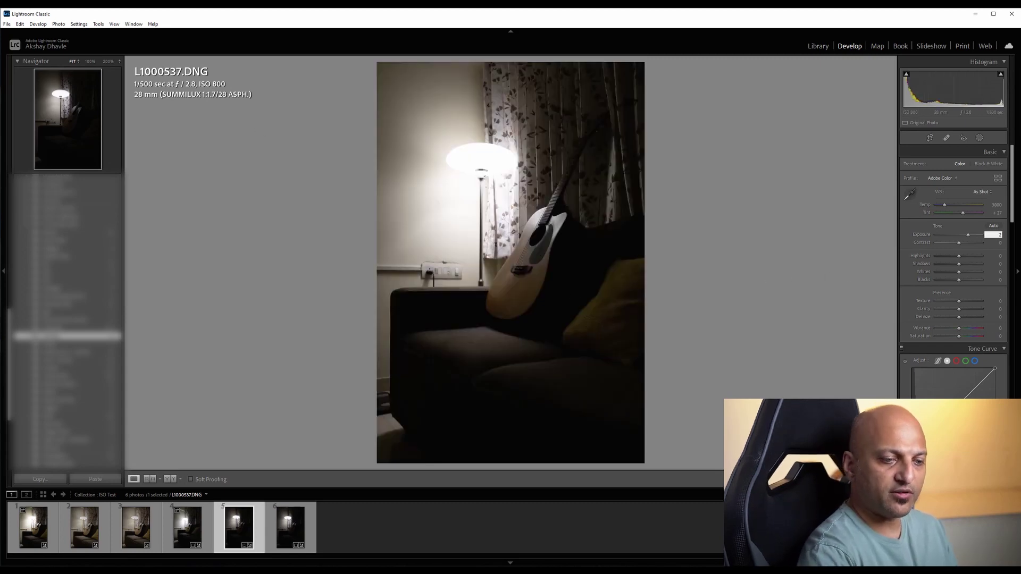
key(Return)
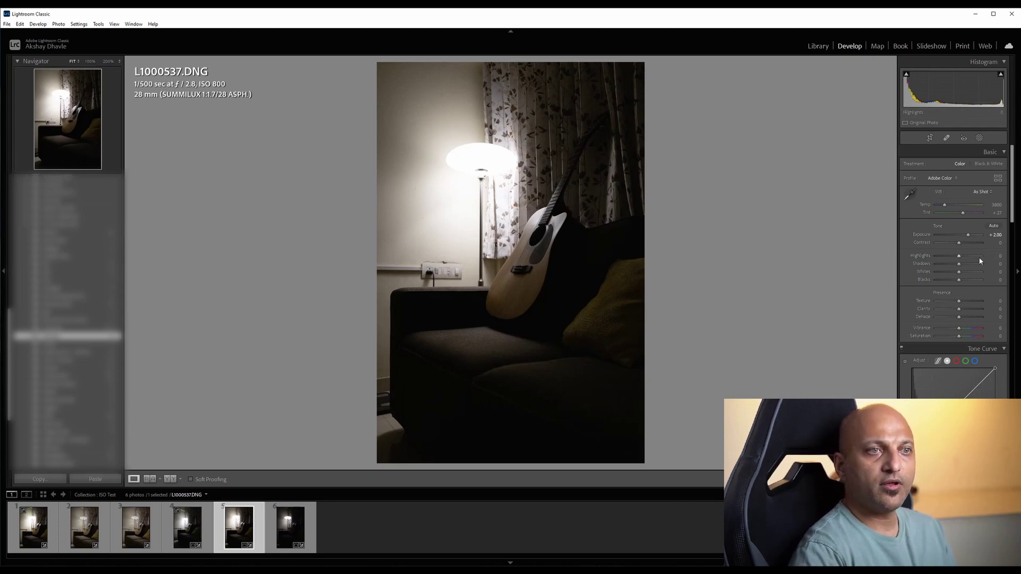
- Try Highlights at −100 on L1000537, set them to −60 instead, and check the lamp
drag(959, 257, 898, 253)
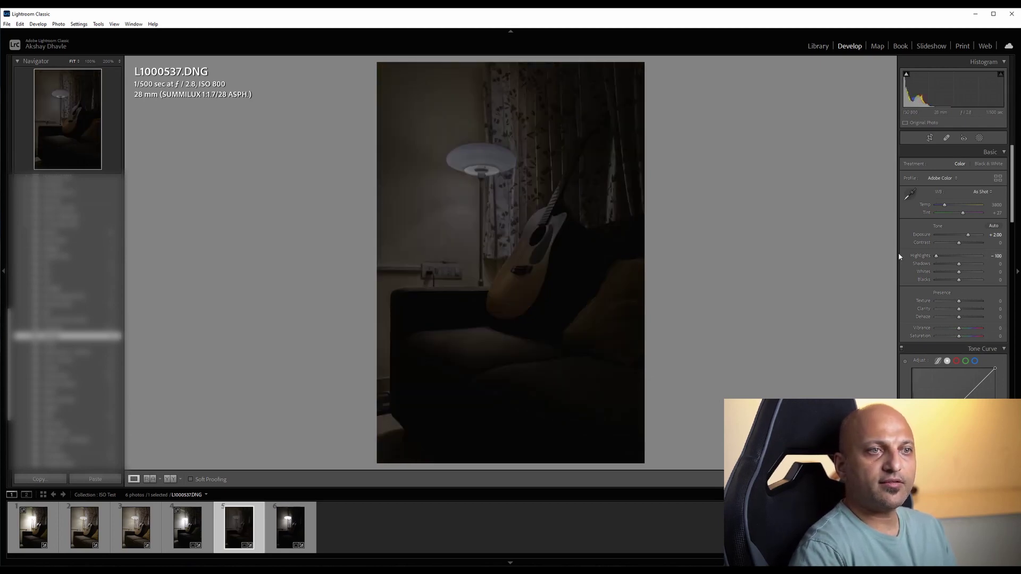
click(993, 256)
text(60)
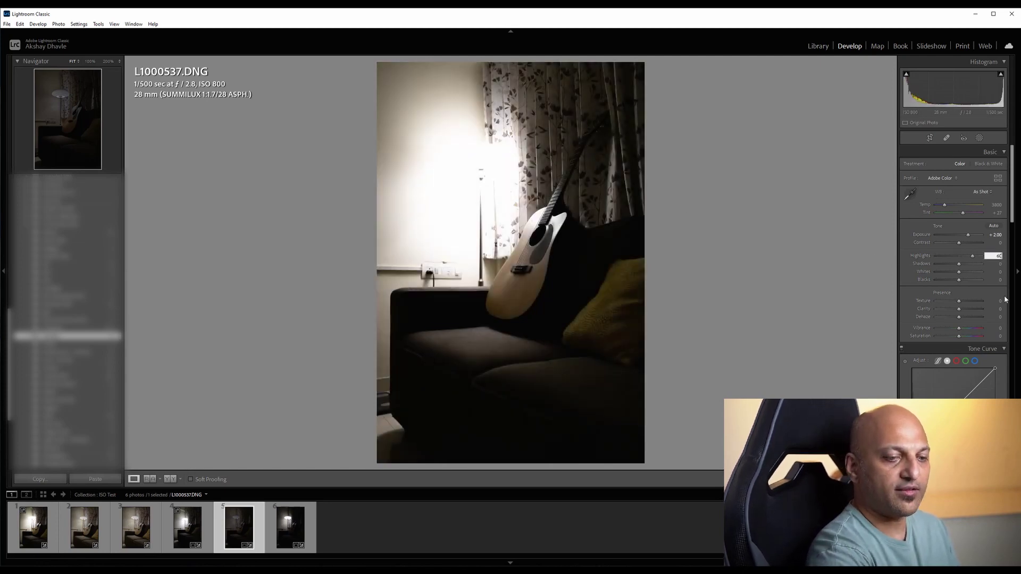
key(BackSpace)
key(BackSpace)
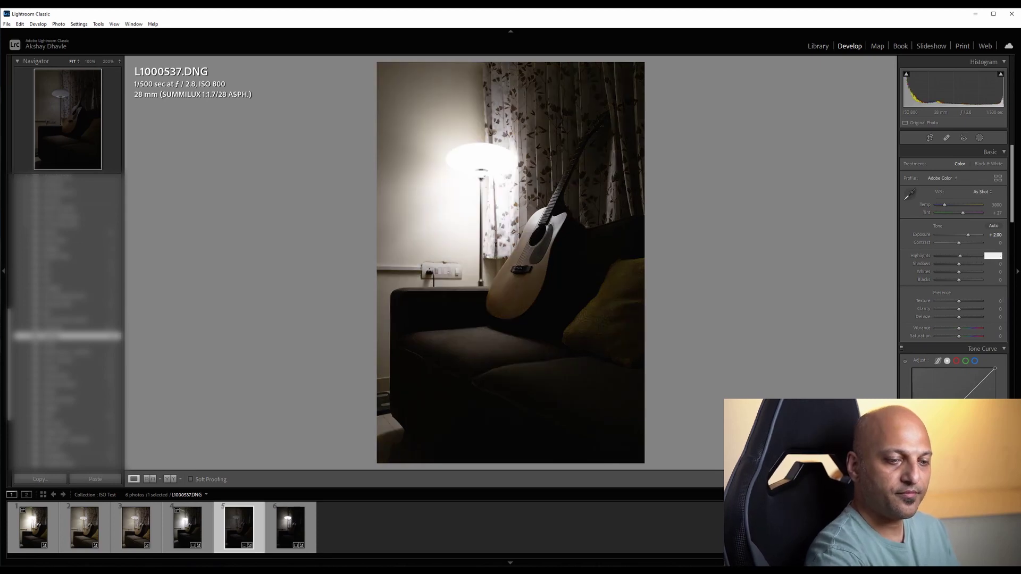
text(-60)
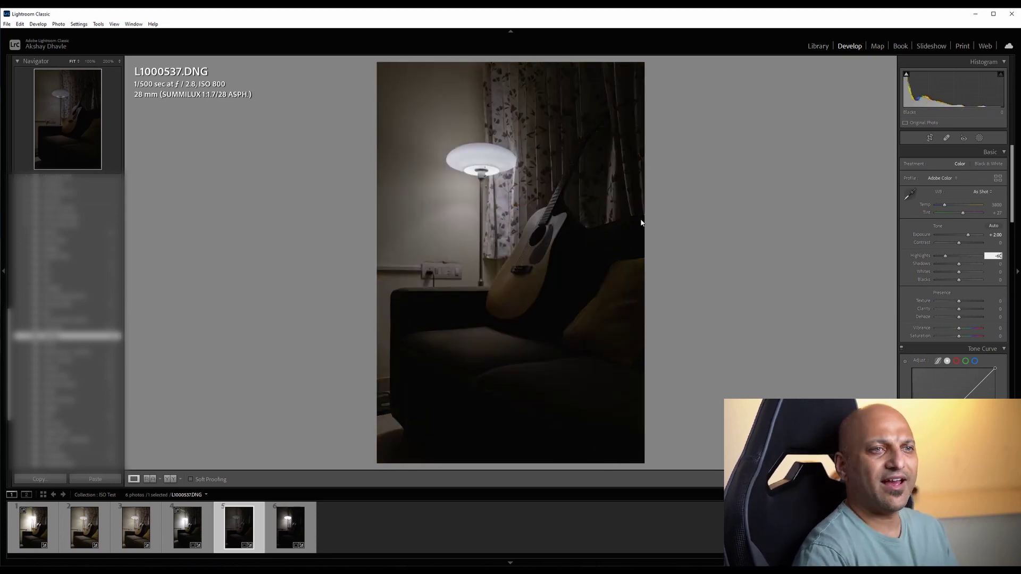
click(530, 200)
click(478, 170)
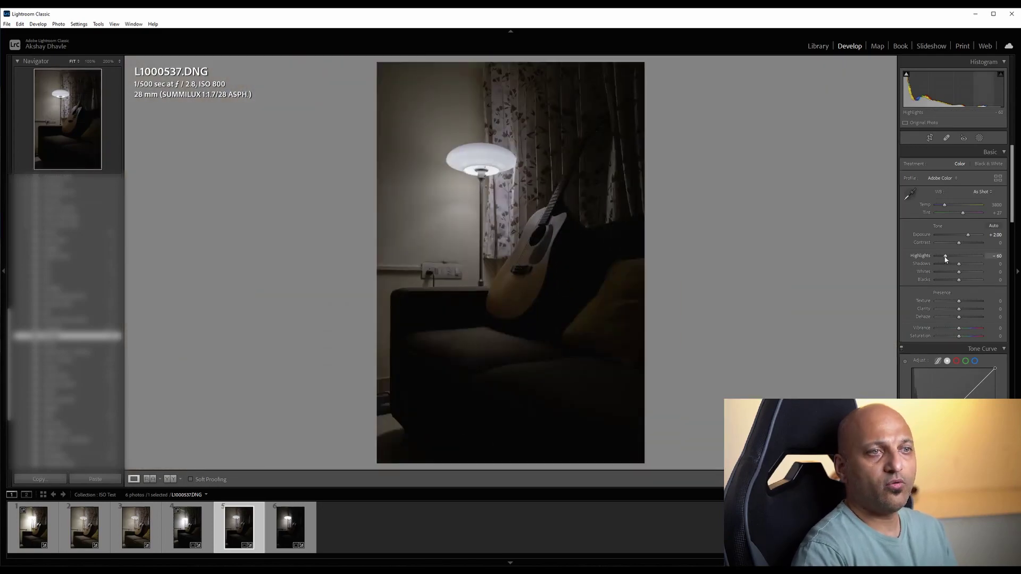
- Test Highlights at −100 on L1000537 once more and return the value to −60
drag(946, 258, 932, 257)
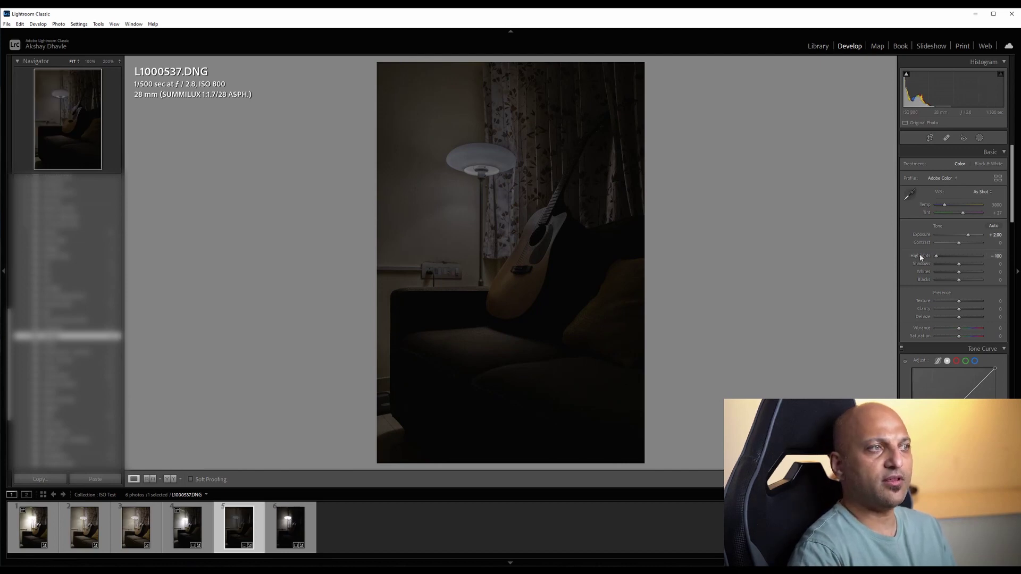
double_click(920, 256)
click(992, 256)
text(-60)
key(Return)
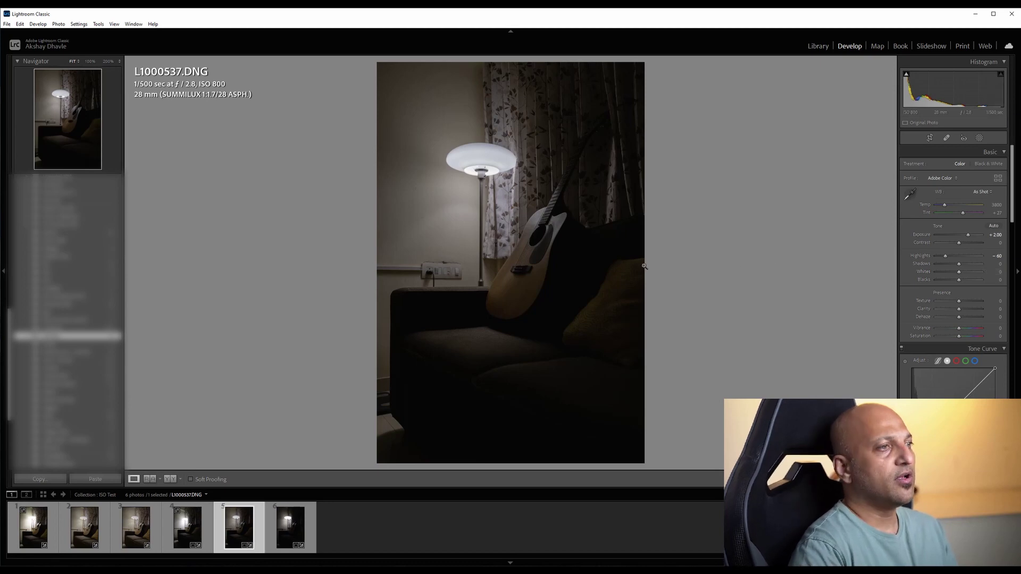
- Set L1000537's Shadows to +60 and examine the noise around the guitar and dark sofa at 100%
click(991, 265)
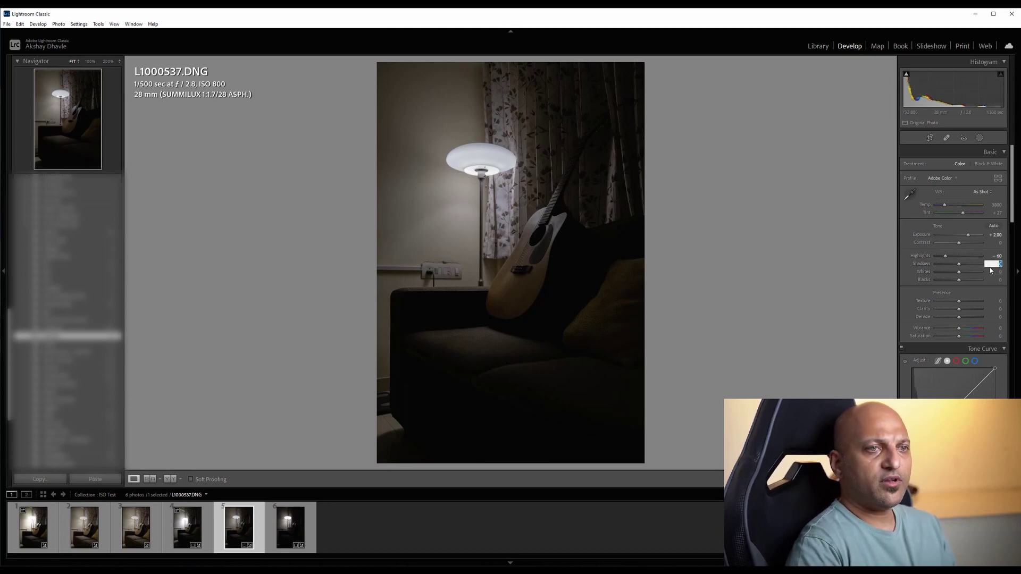
text(60)
key(Return)
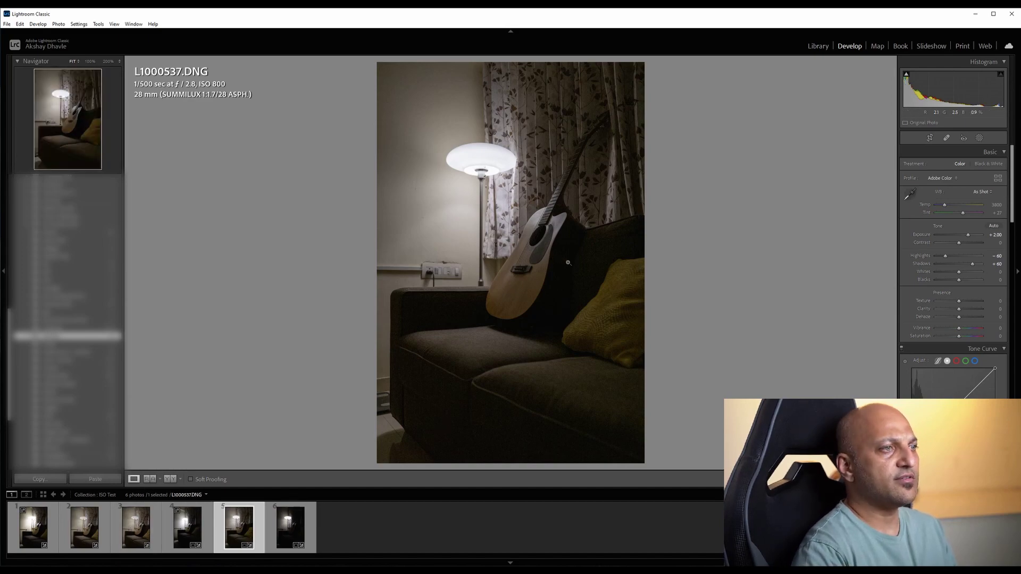
click(600, 277)
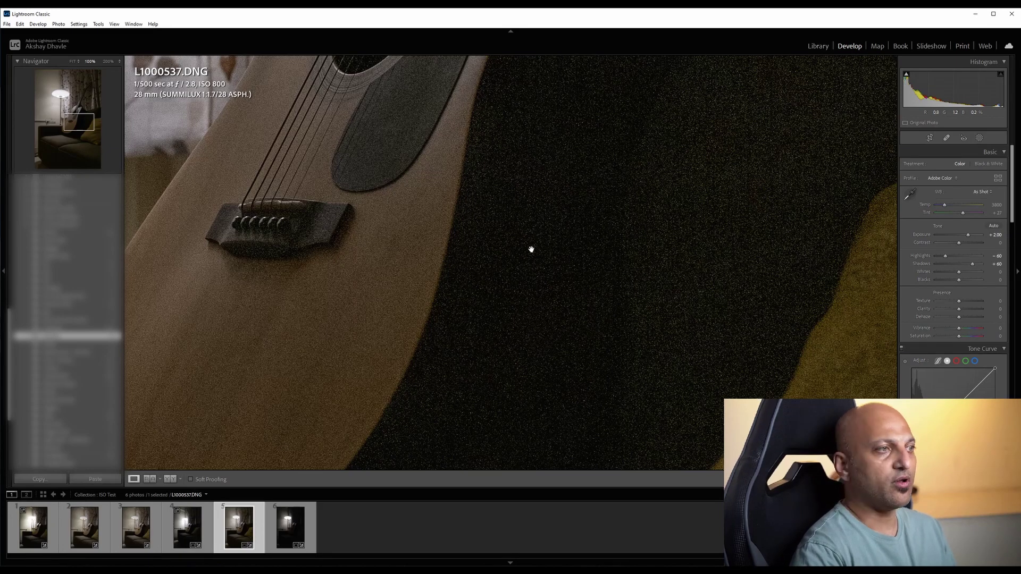
drag(681, 214, 734, 231)
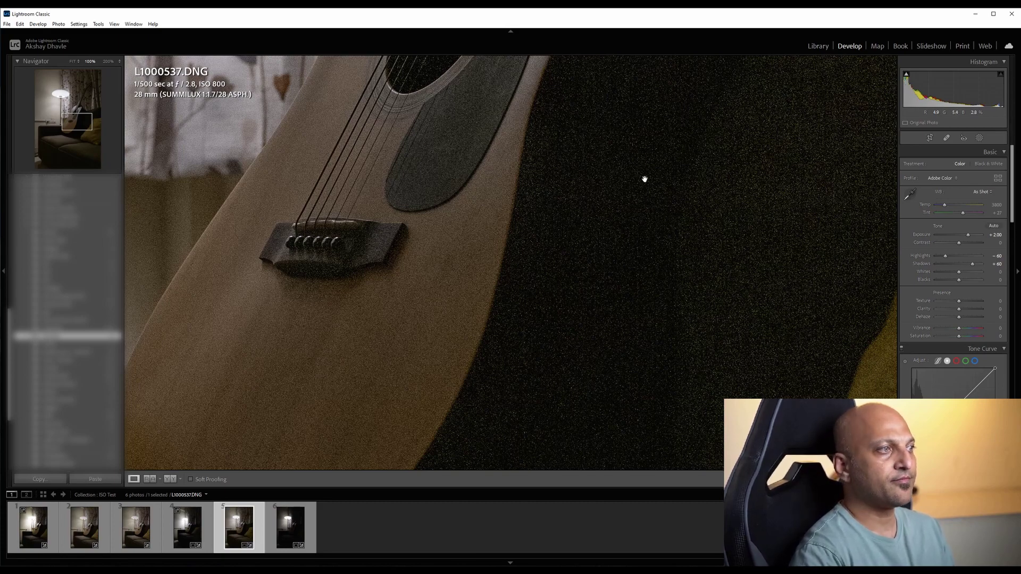
drag(643, 176, 649, 296)
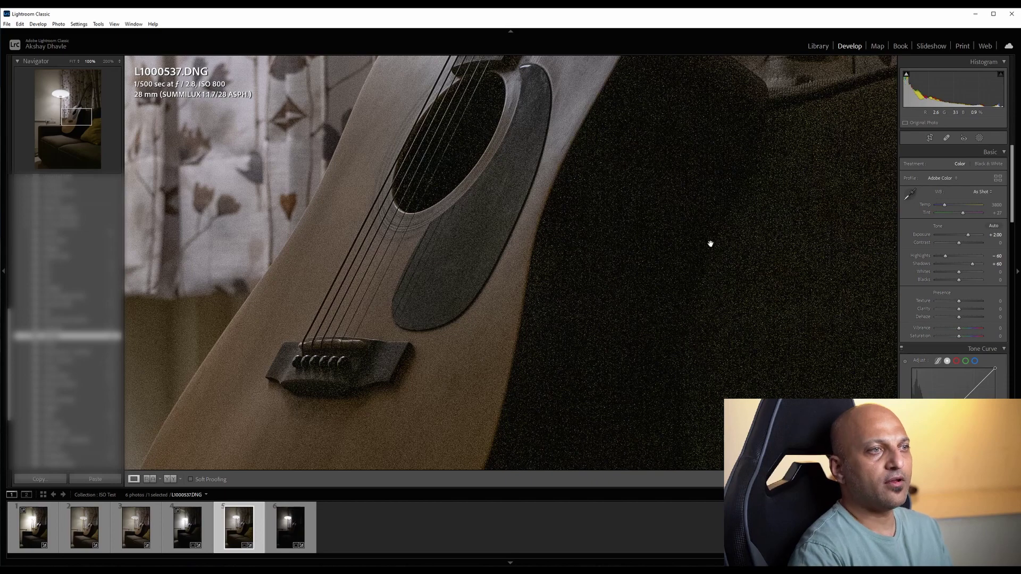
- Open L1000538.DNG and set its Exposure to +2.00, Highlights to −60 and Shadows to +60
click(279, 538)
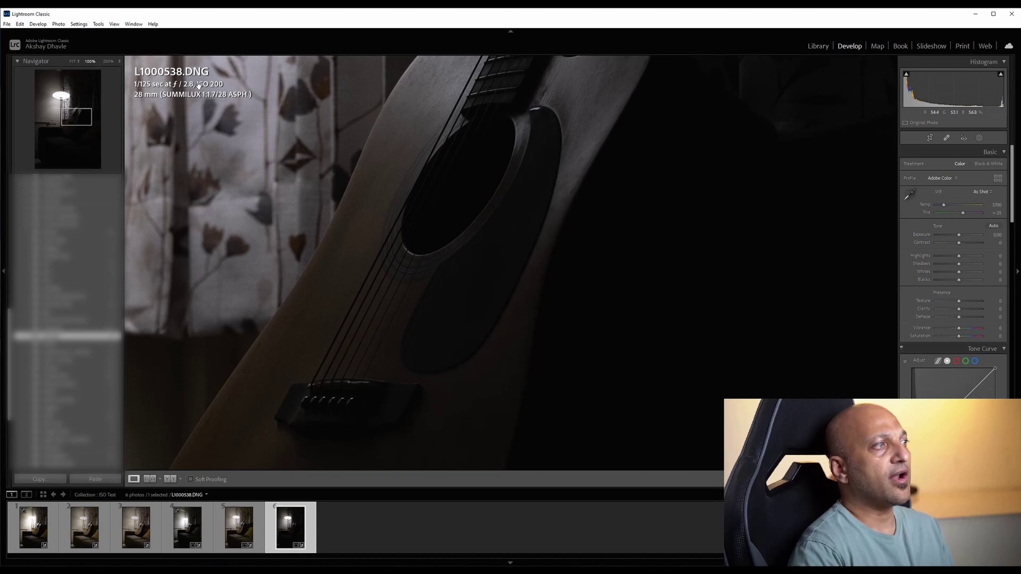
click(997, 234)
text(2)
key(Return)
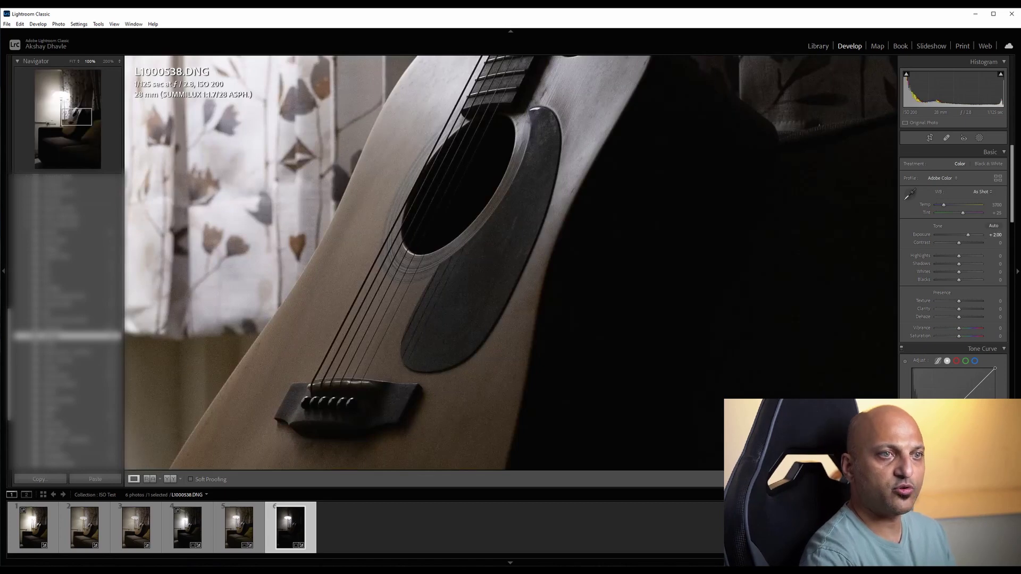
click(993, 255)
text(-60)
key(Return)
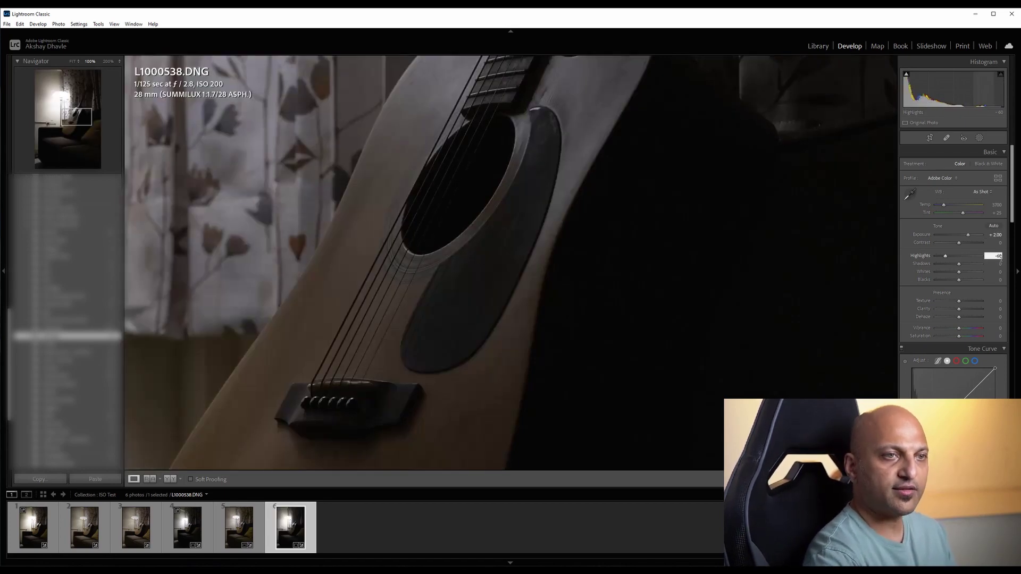
click(997, 264)
text(60)
key(Return)
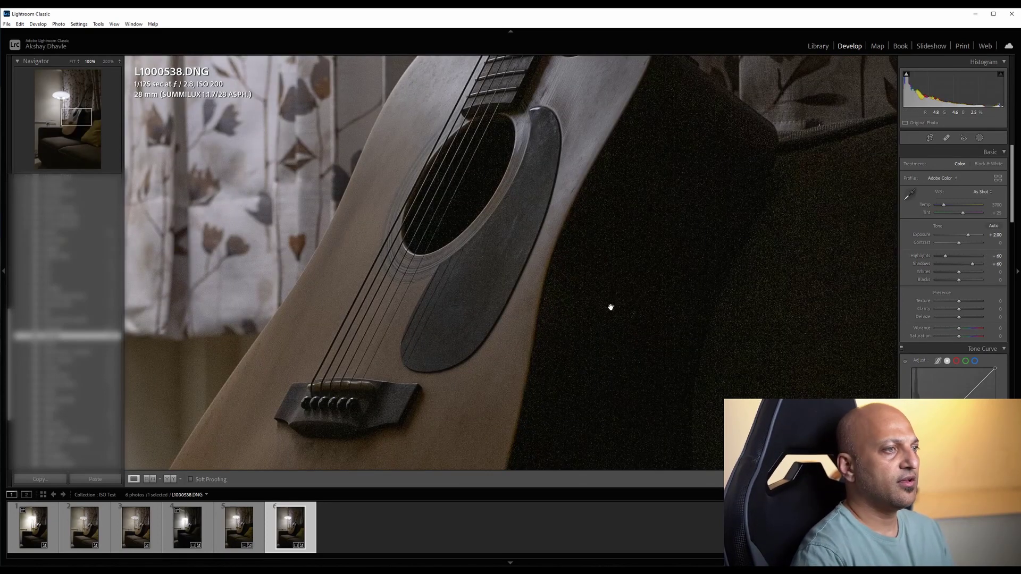
drag(674, 299, 603, 237)
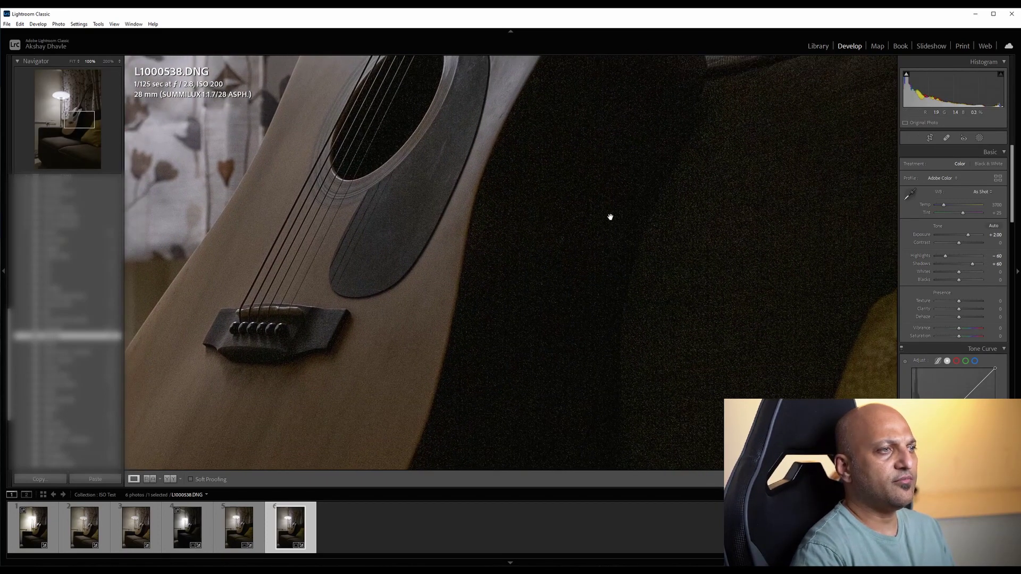
drag(627, 312, 693, 322)
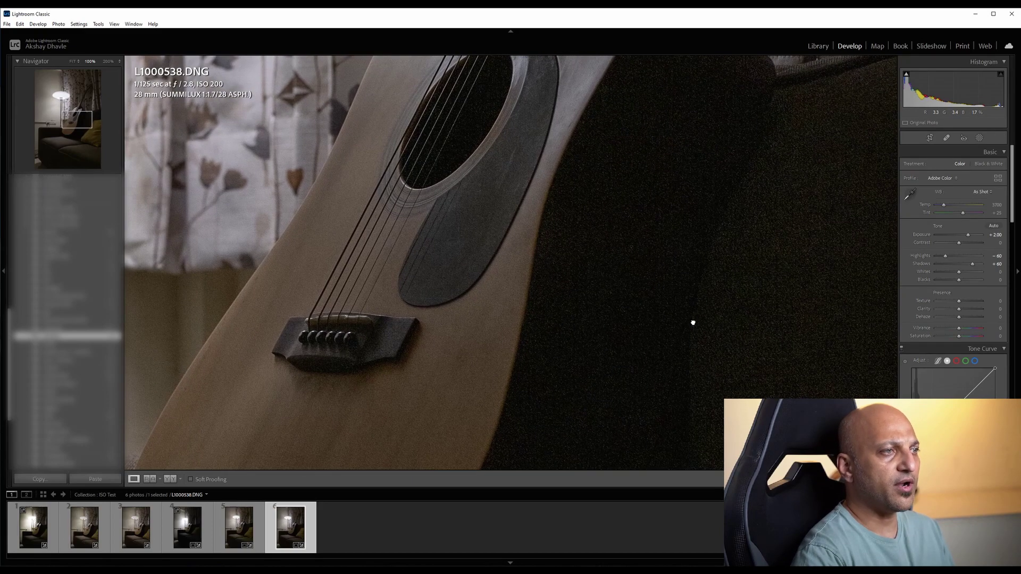
- Set L1000537.DNG as the reference photo beside L1000538.DNG and view its guitar area at 100%
click(150, 479)
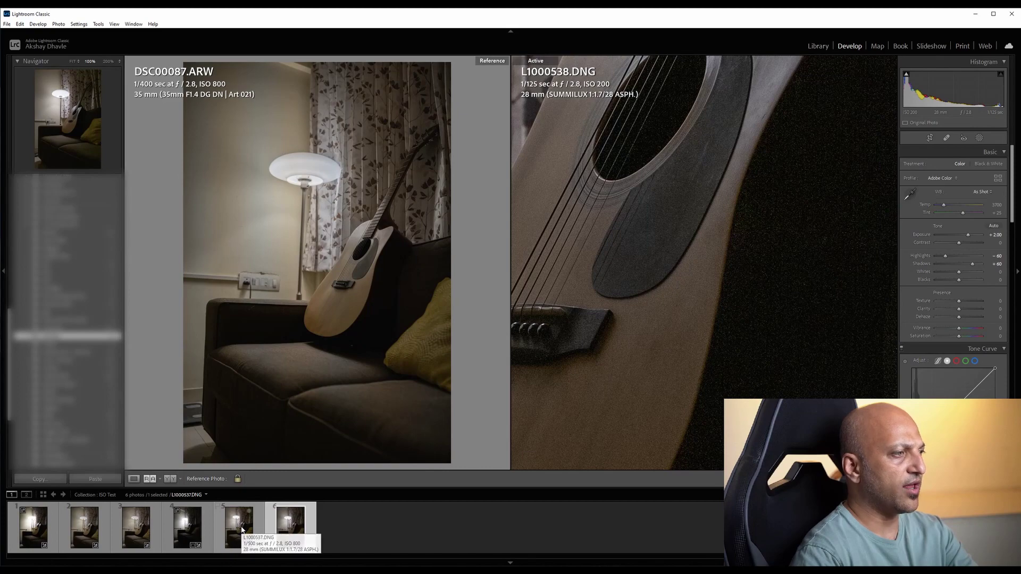
click(367, 292)
mouse_move(367, 292)
mouse_down()
mouse_move(424, 303)
mouse_move(392, 252)
mouse_move(342, 255)
mouse_move(372, 277)
mouse_up()
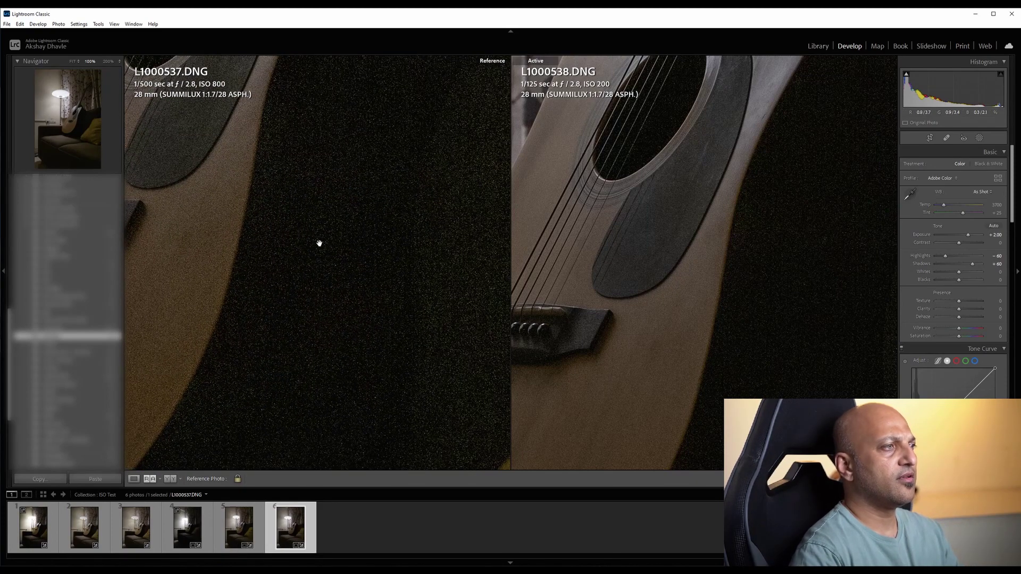
- Compare the noise in the dark sofa area of L1000538 with that of L1000537 at 100%
drag(755, 320, 685, 314)
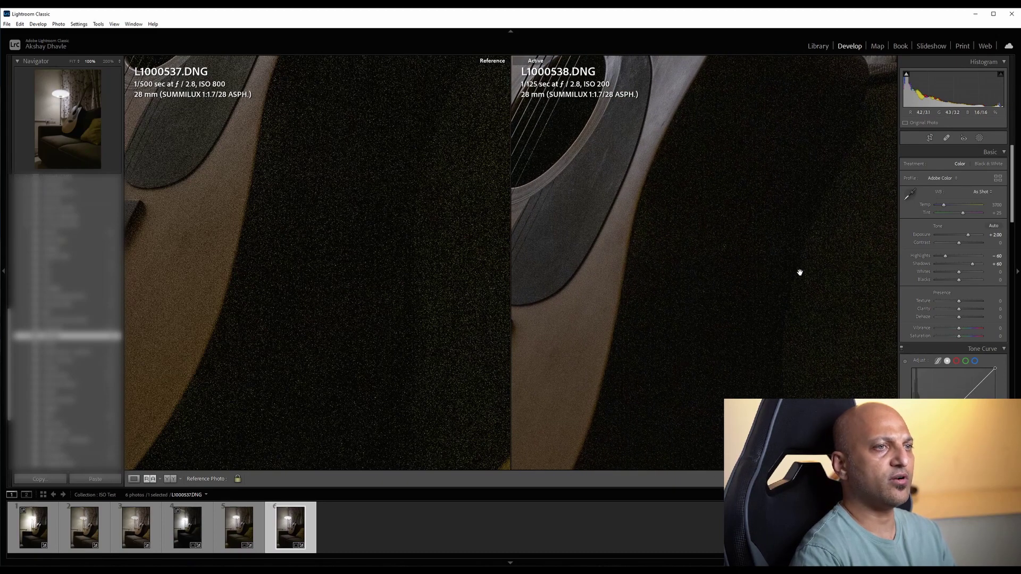
drag(798, 274, 733, 257)
drag(732, 304, 809, 303)
drag(782, 251, 768, 233)
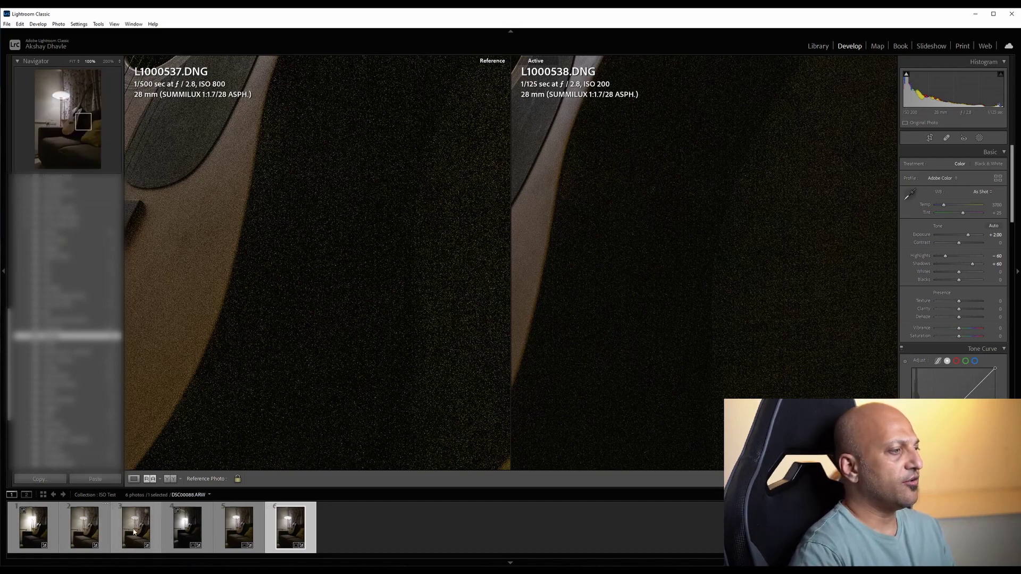
- Replace the reference photo with DSC00088.ARW beside L1000538.DNG
drag(134, 532, 273, 342)
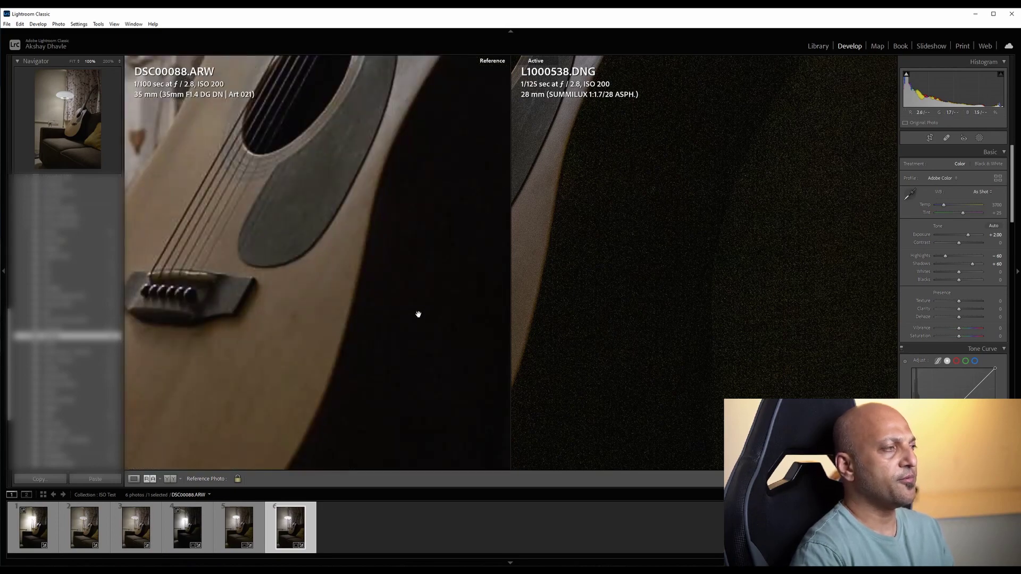
- Compare the noise on the guitar body and soundboard of DSC00088.ARW with that of L1000538.DNG at 100%
click(417, 314)
click(396, 300)
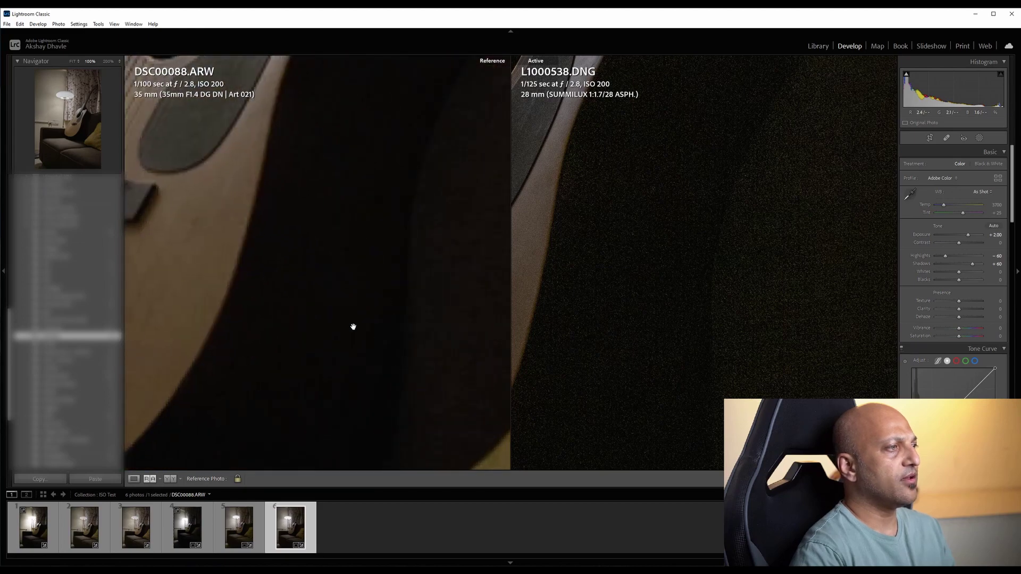
drag(353, 327, 424, 372)
drag(403, 330, 416, 331)
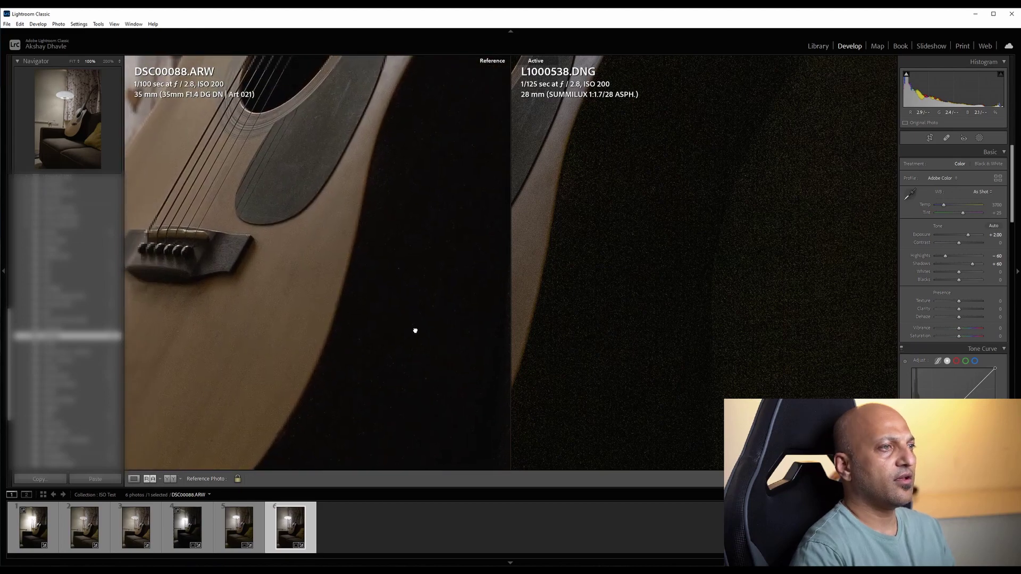
drag(557, 276, 774, 285)
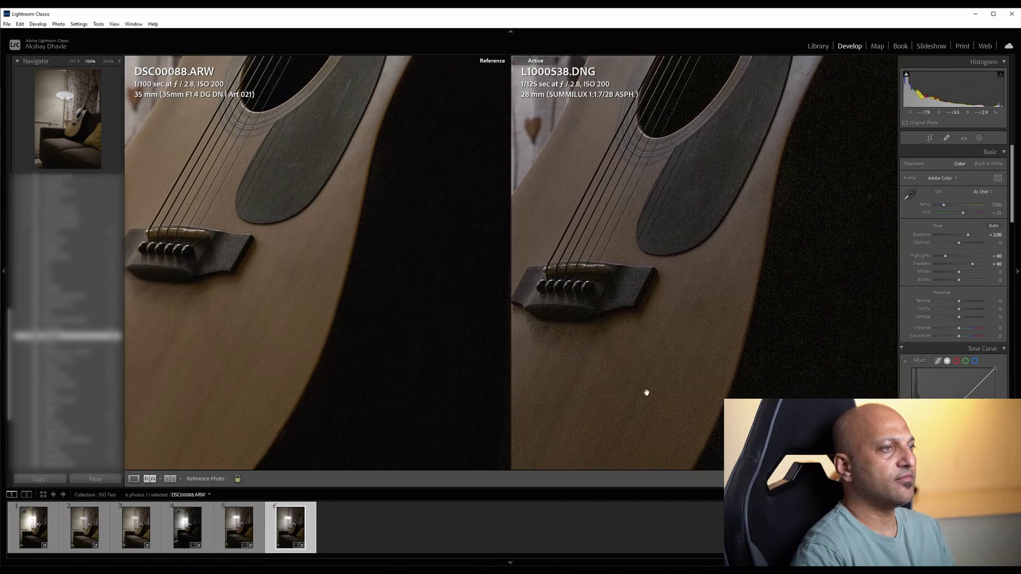
drag(359, 281, 359, 344)
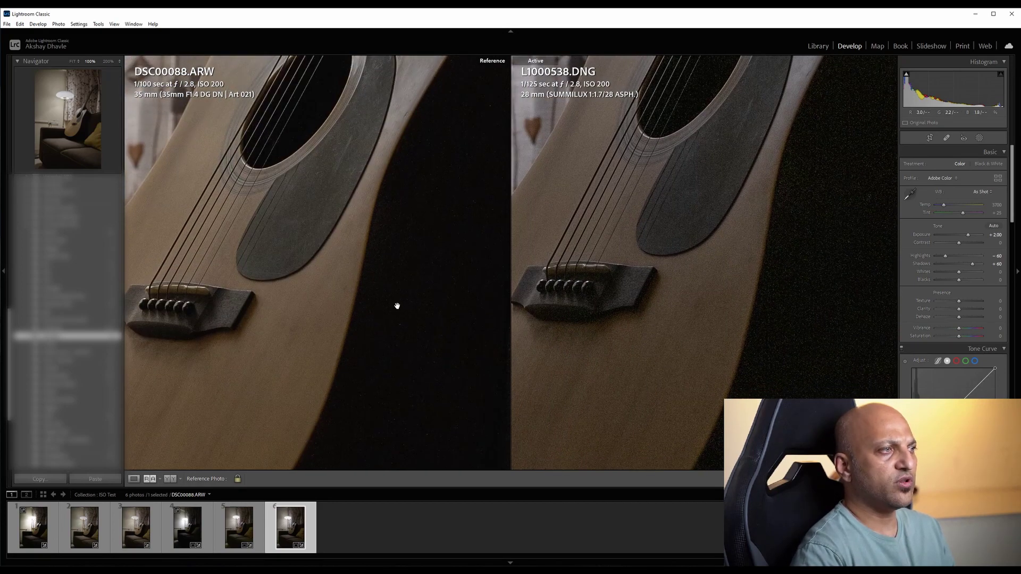
drag(685, 252, 734, 305)
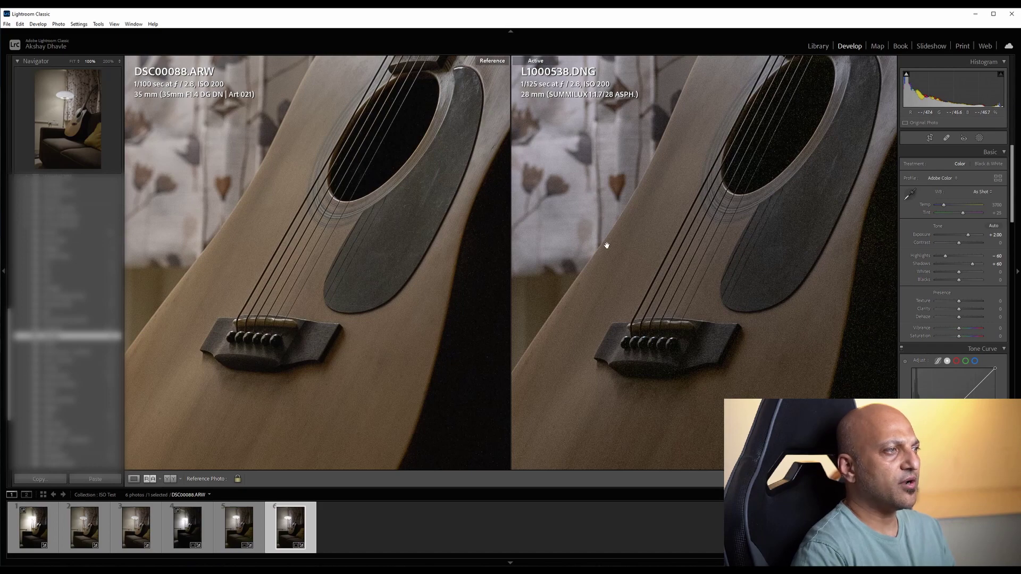
- Compare the dark sofa area behind the guitar in DSC00088.ARW and L1000538.DNG, and return both photos to the fitted view
drag(451, 284, 285, 228)
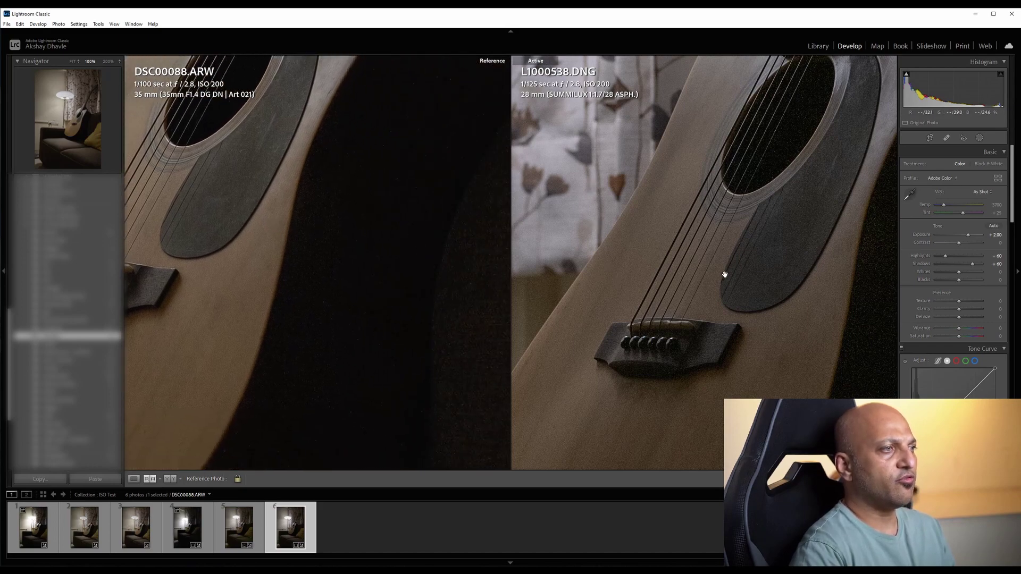
drag(725, 276, 509, 233)
drag(722, 246, 682, 239)
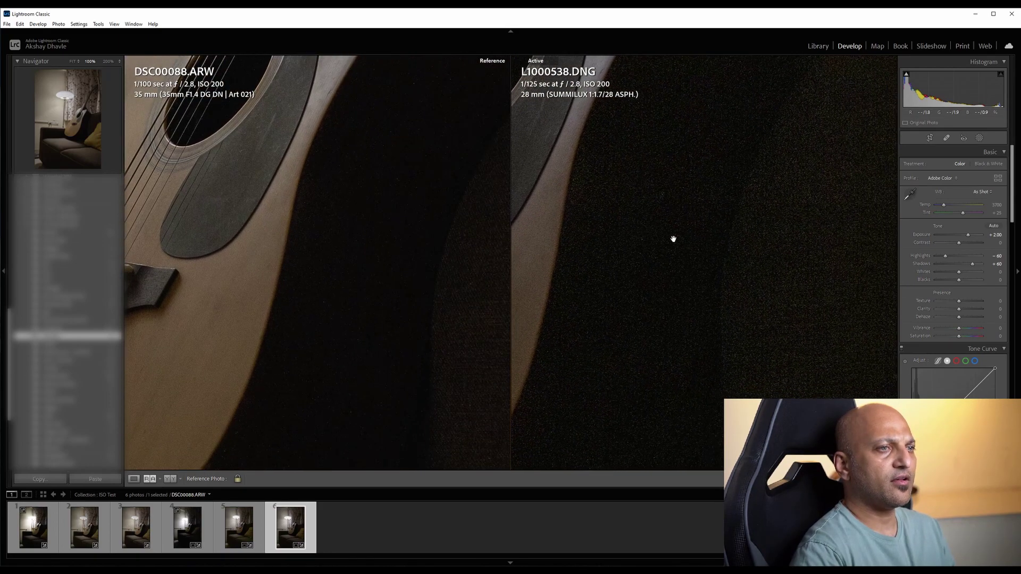
drag(414, 305, 326, 281)
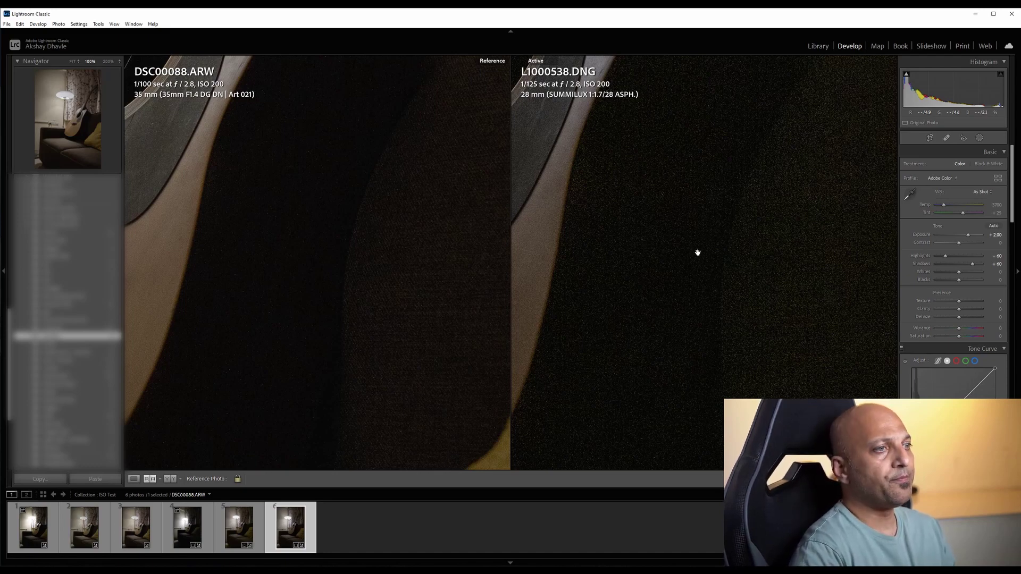
click(697, 251)
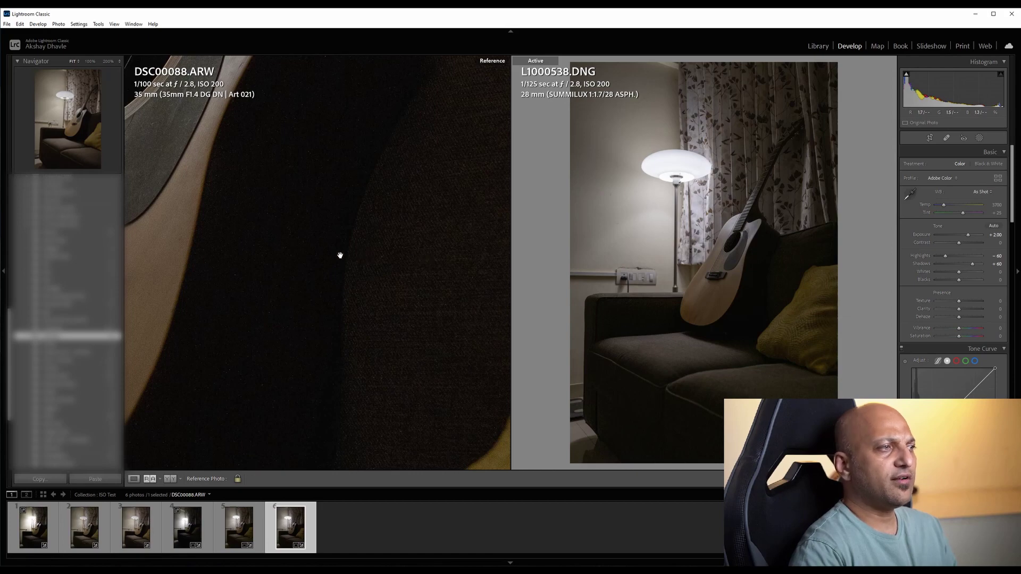
click(340, 256)
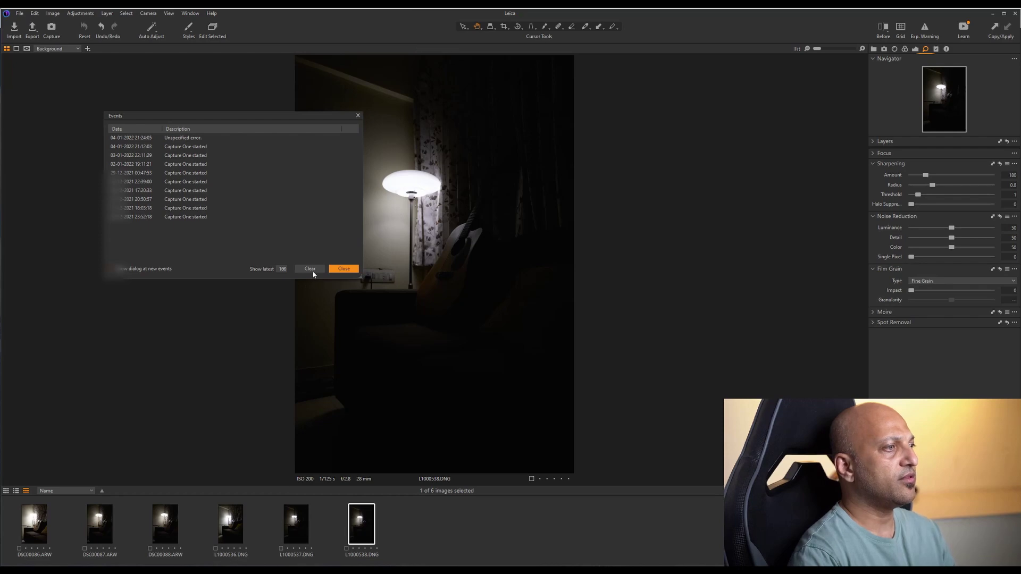
- Clear the event log in Capture One
click(310, 270)
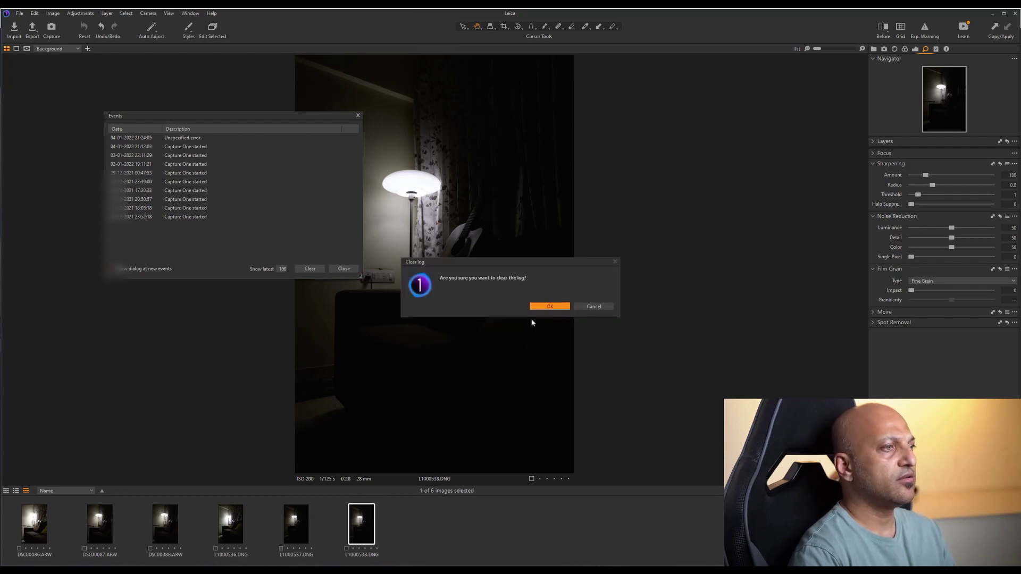
click(548, 312)
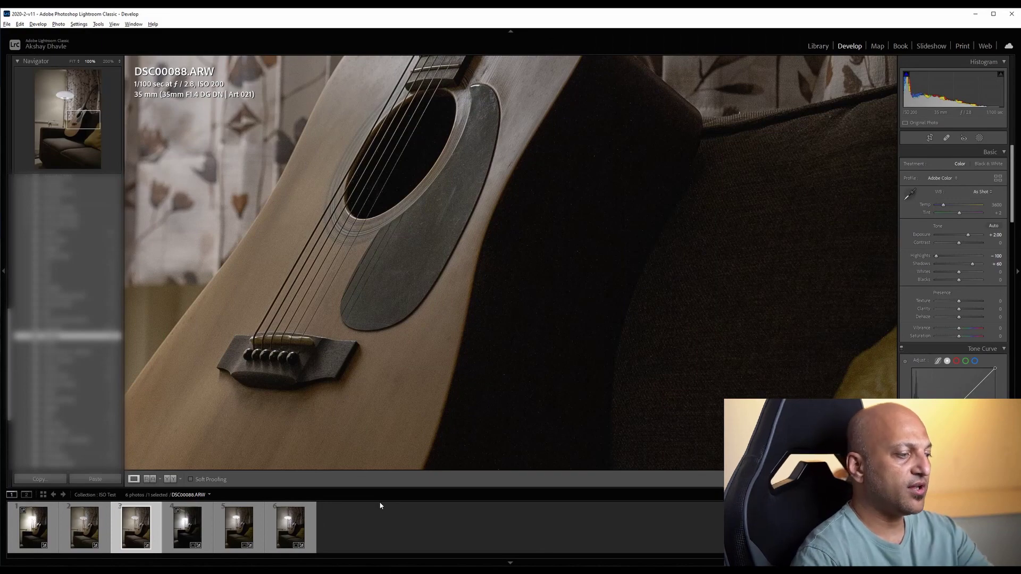
- Switch to Capture One, open L1000537.DNG fitted to the viewer and set its Exposure to 2
key(alt+Tab)
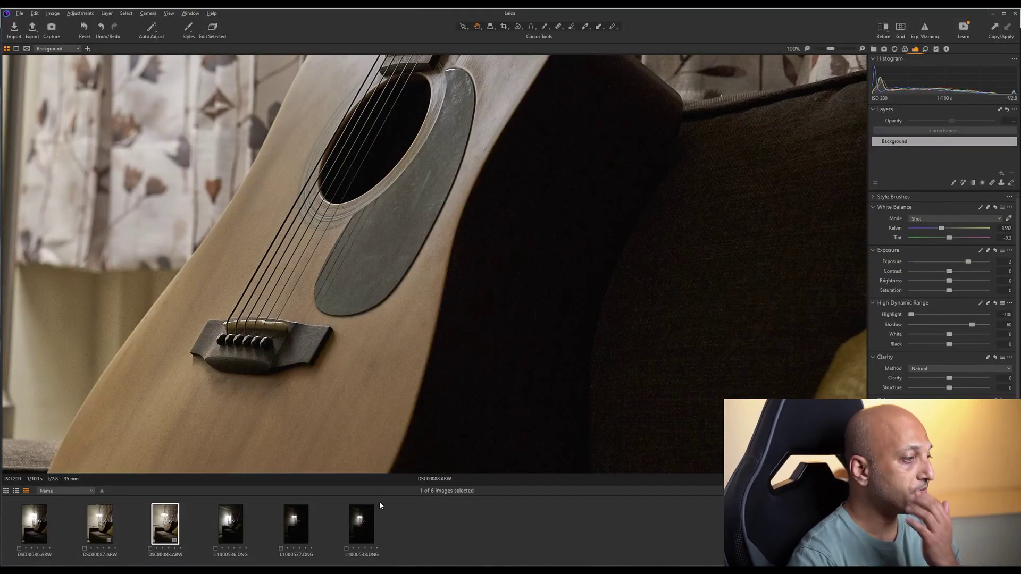
click(299, 525)
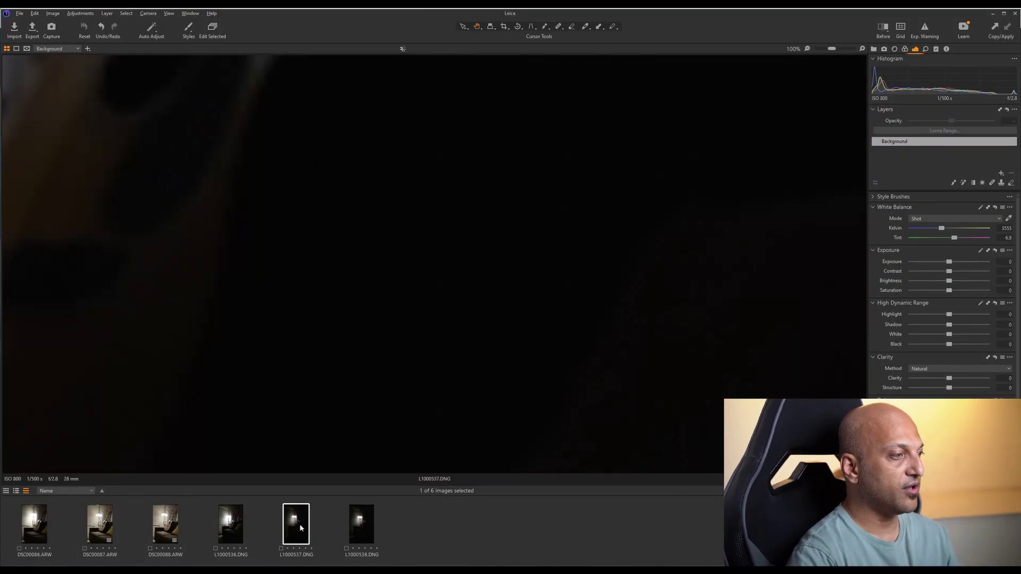
click(808, 49)
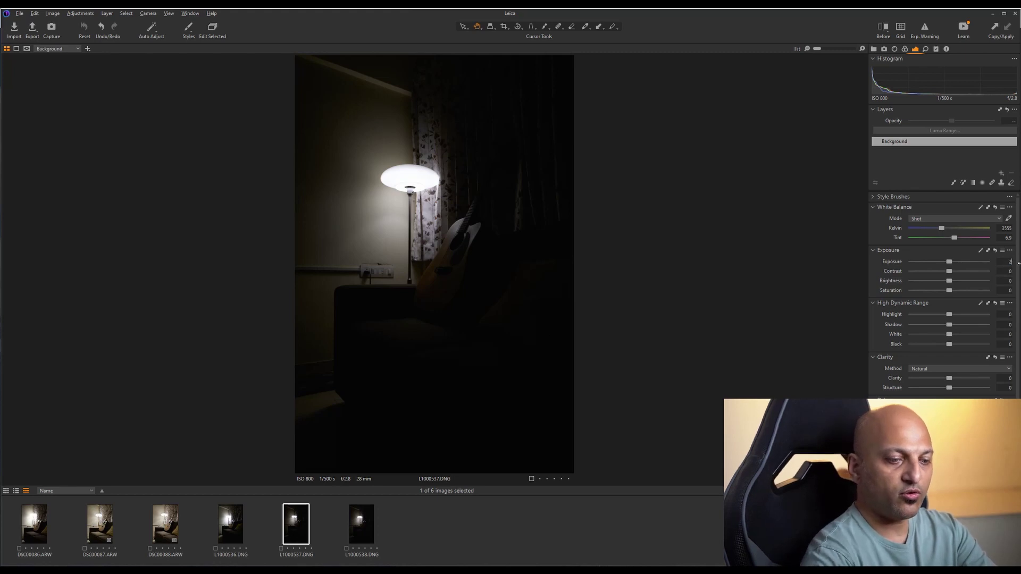
text(2)
key(Return)
- Set the Highlight value of L1000537.DNG to -100
click(1009, 314)
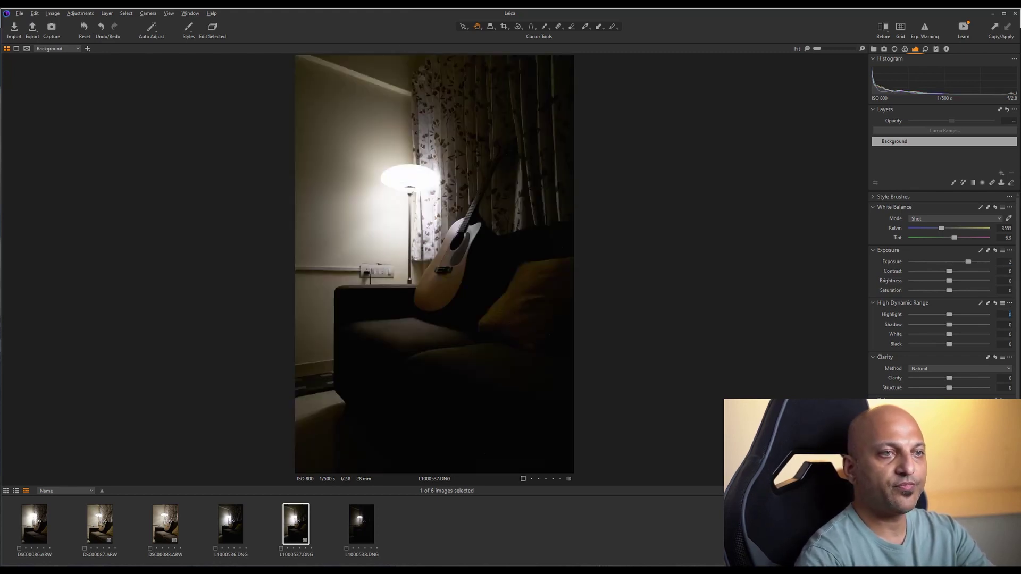
text(-)
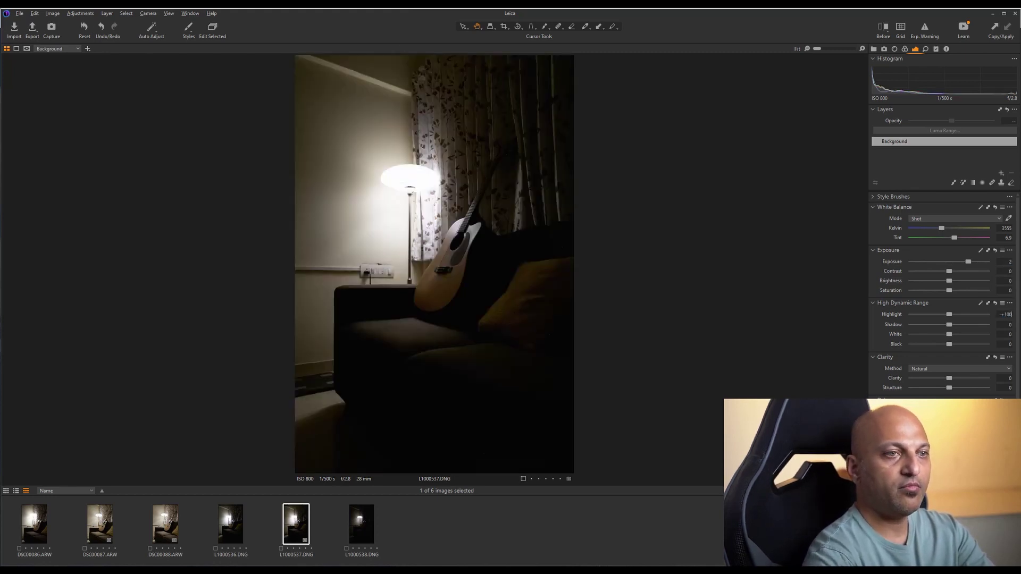
text(100)
key(BackSpace)
key(BackSpace)
key(BackSpace)
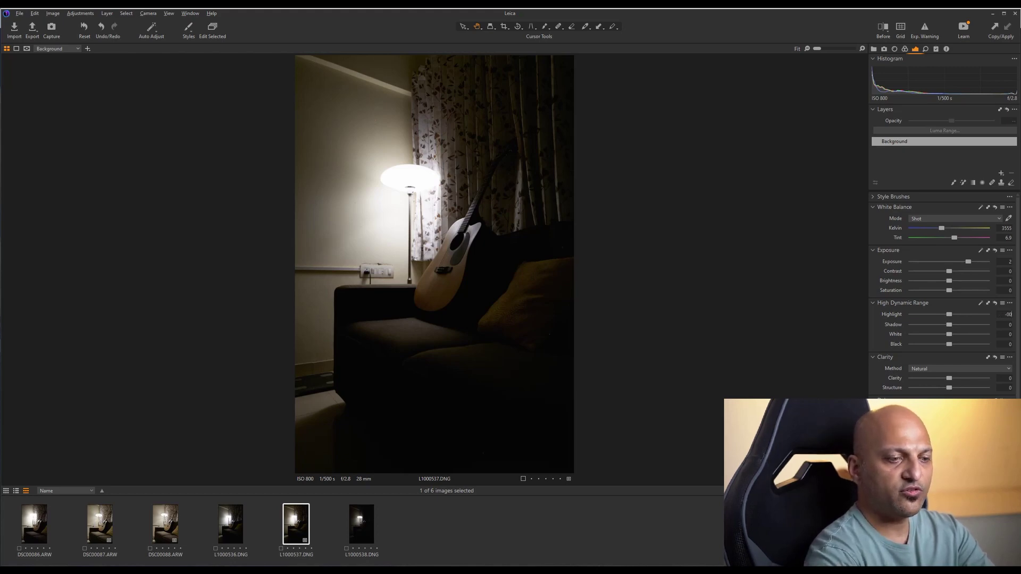
text(00)
key(BackSpace)
key(BackSpace)
text(1)
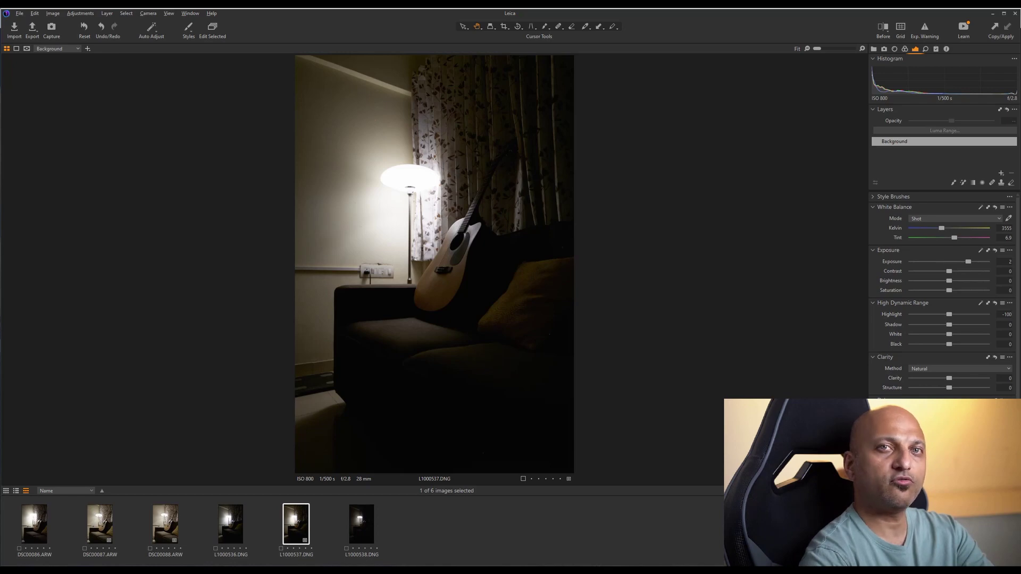
key(Return)
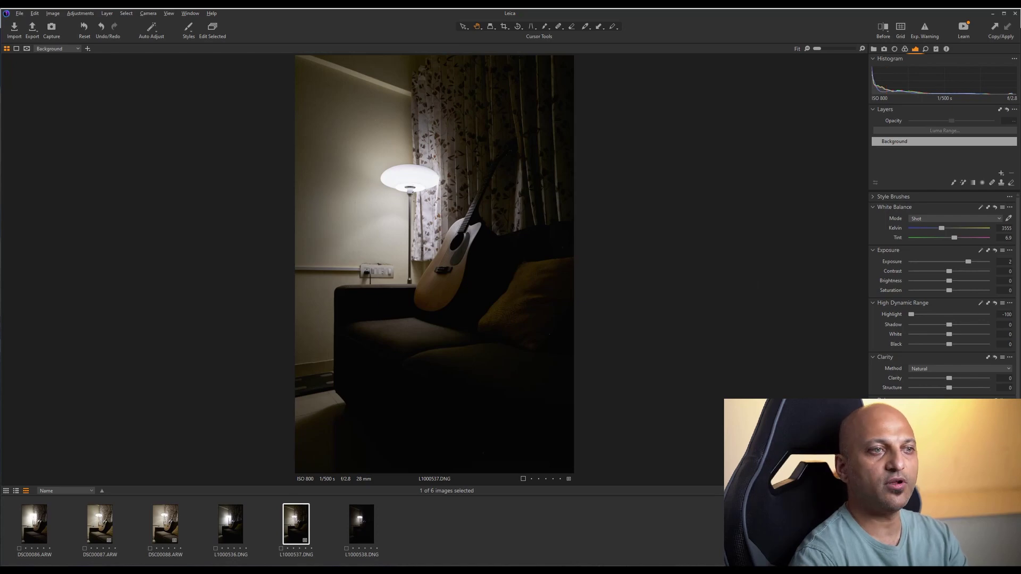
- Set the Shadow value of L1000537.DNG to 60
click(1007, 325)
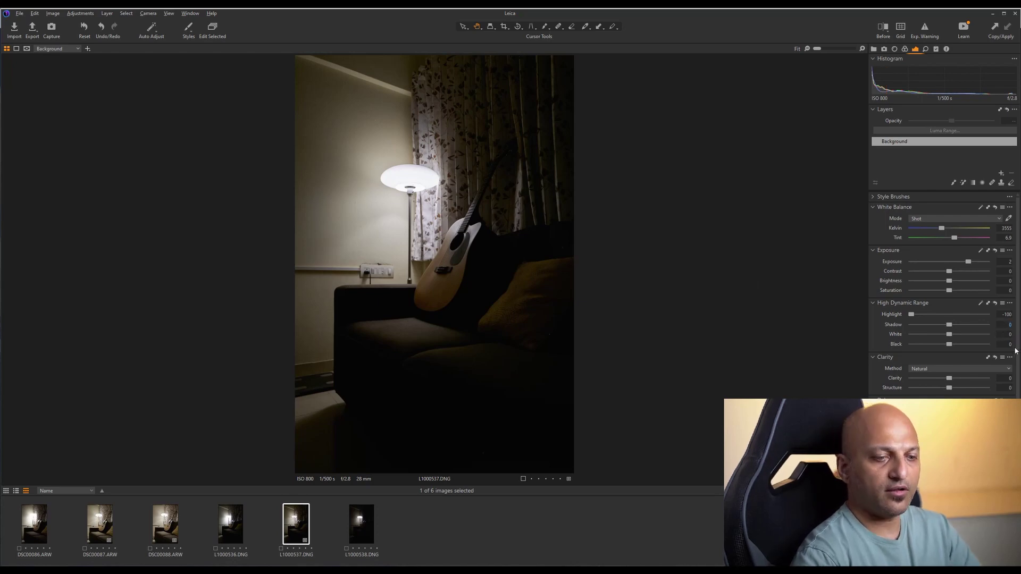
text(60)
key(Return)
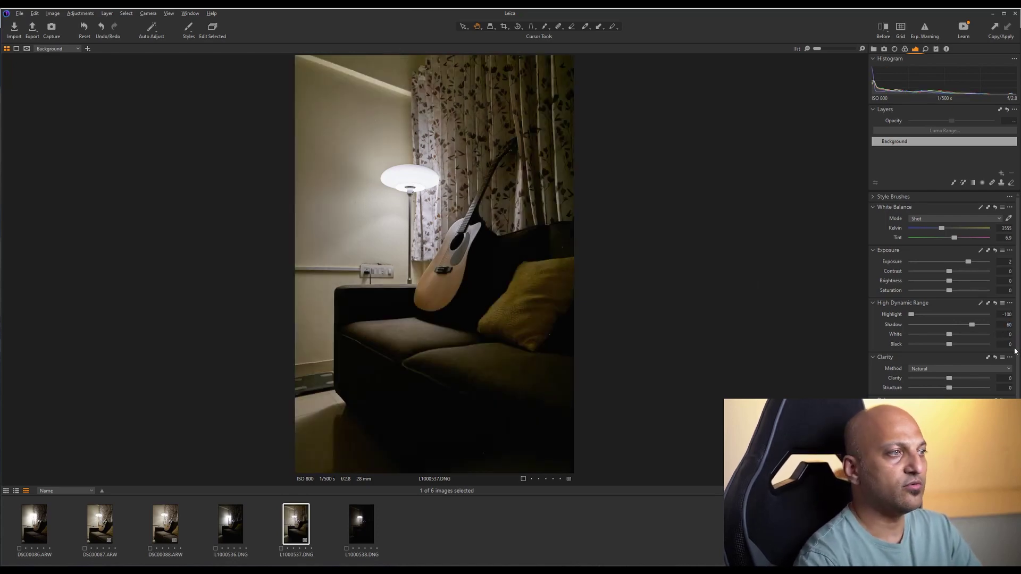
- View the guitar in L1000537.DNG at 100% and set its Luminance noise reduction to 0
click(862, 49)
drag(606, 295, 344, 237)
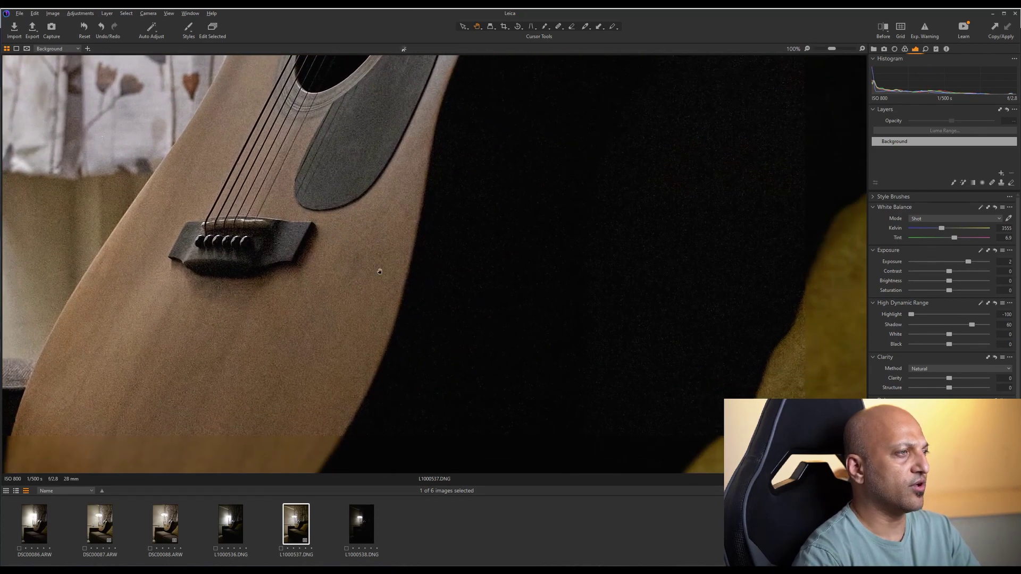
drag(247, 373, 349, 403)
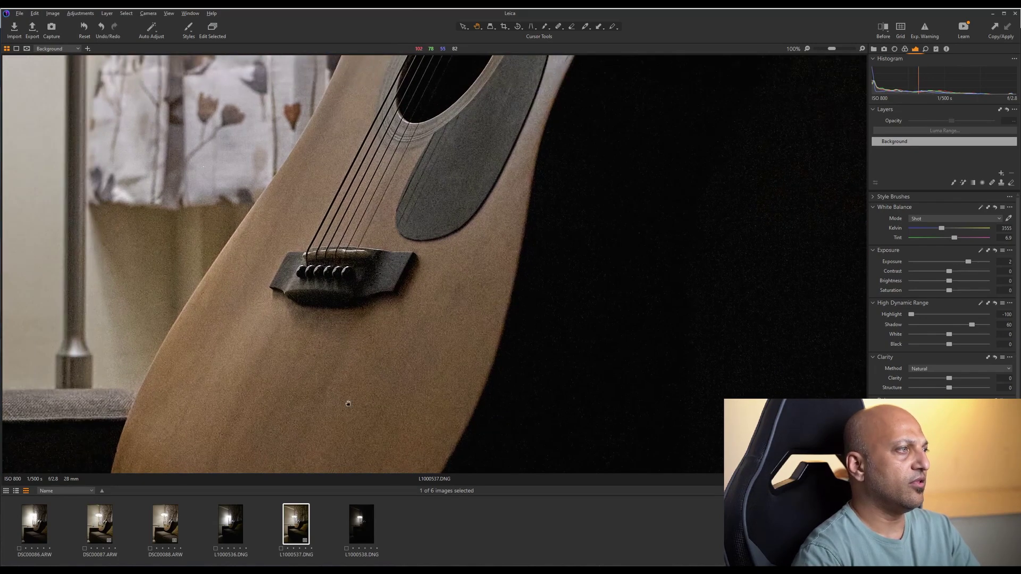
click(926, 49)
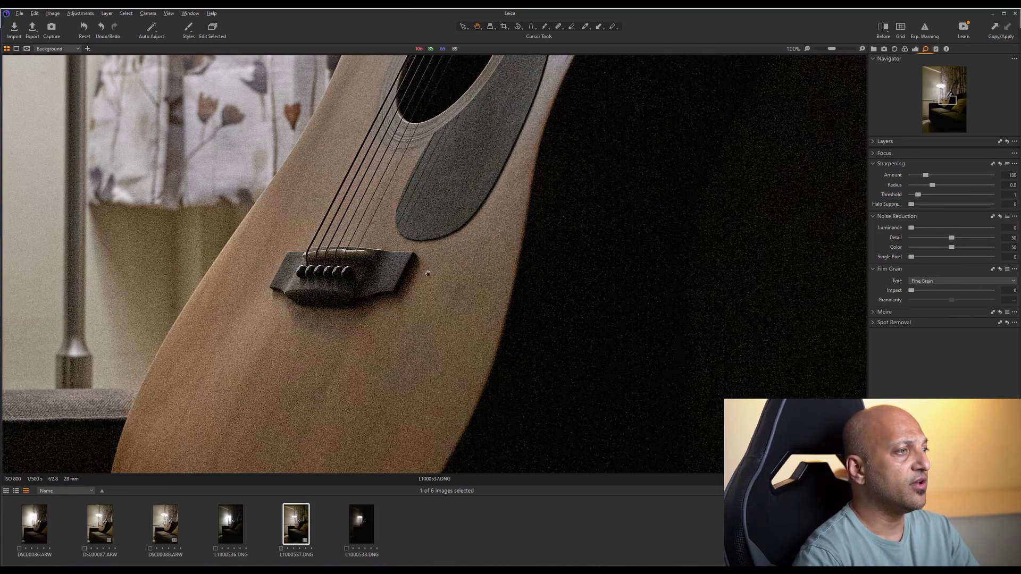
- Compare the noise on the guitar and dark sofa of L1000537.DNG between Capture One and Lightroom Classic
drag(358, 168, 407, 202)
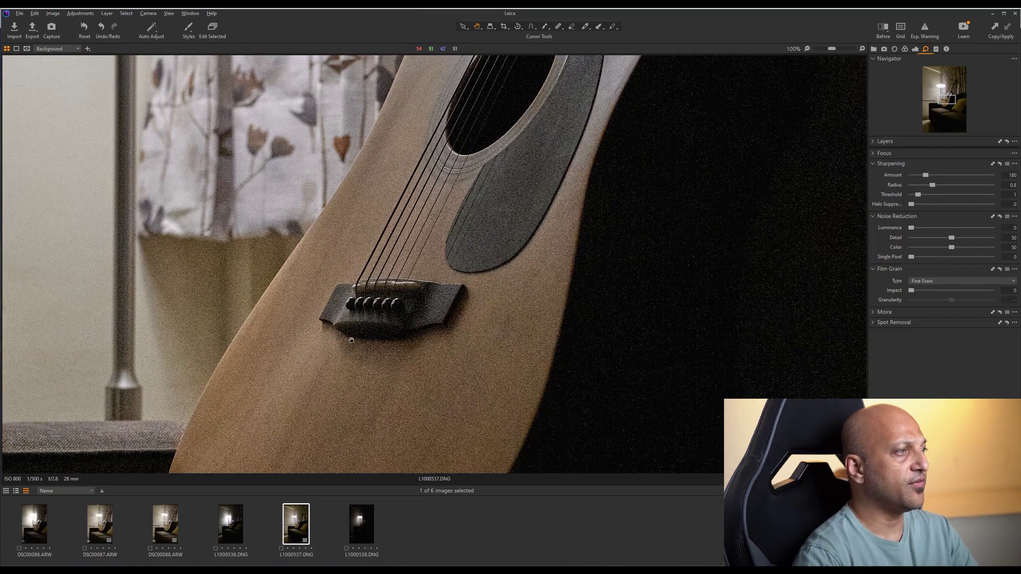
key(alt+Tab)
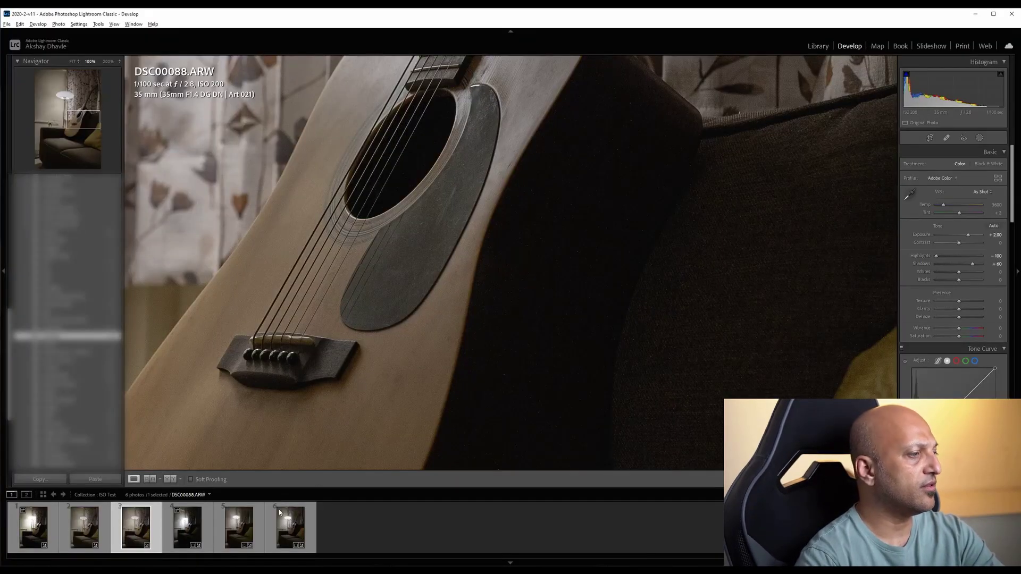
click(235, 532)
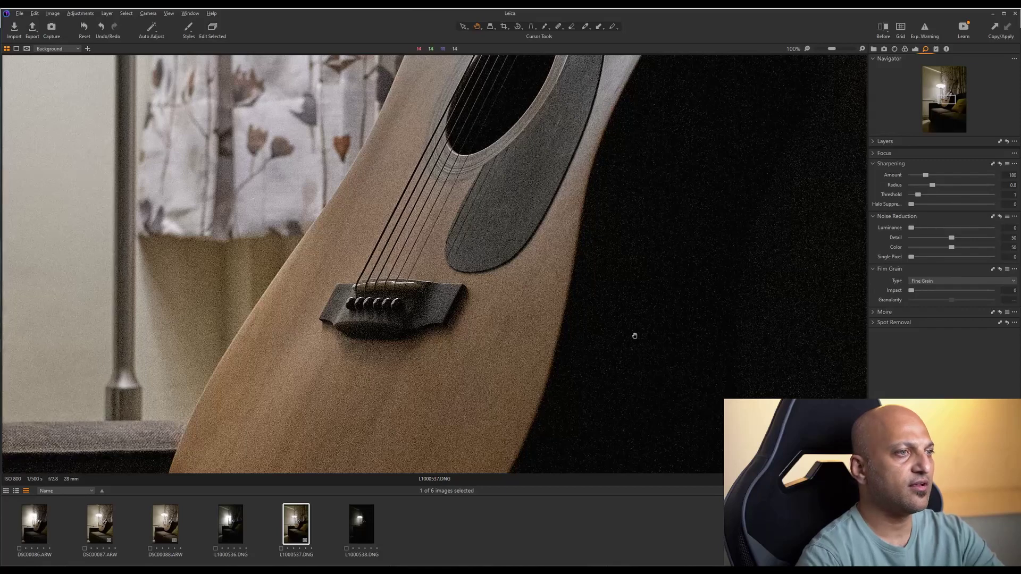
drag(634, 338, 576, 360)
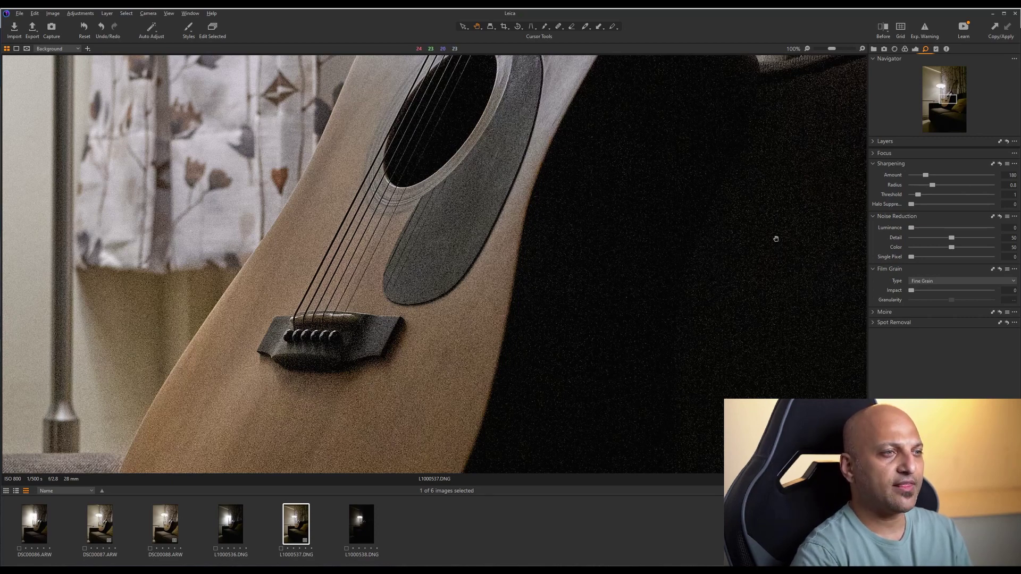
drag(776, 237, 672, 240)
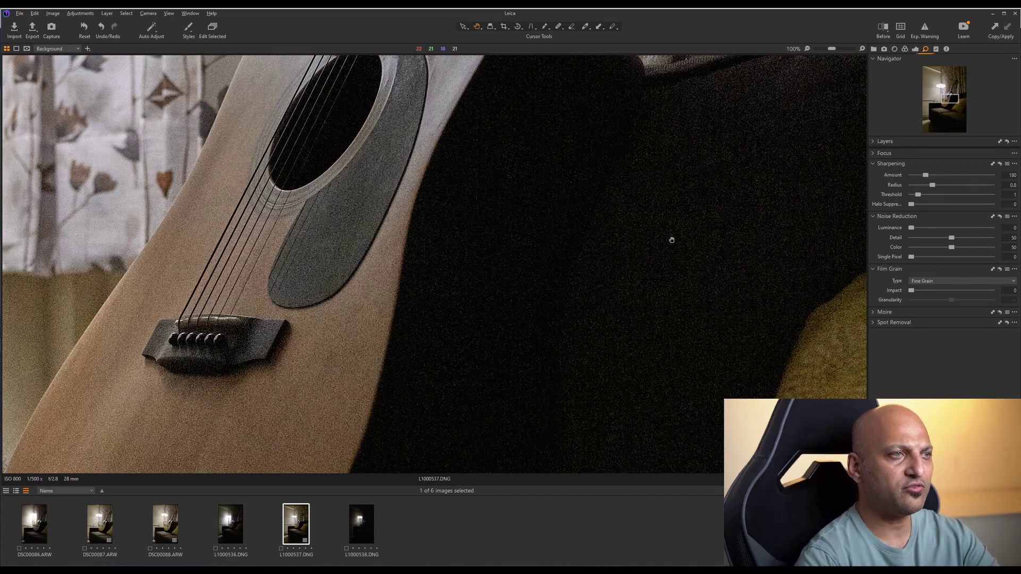
drag(672, 241, 719, 223)
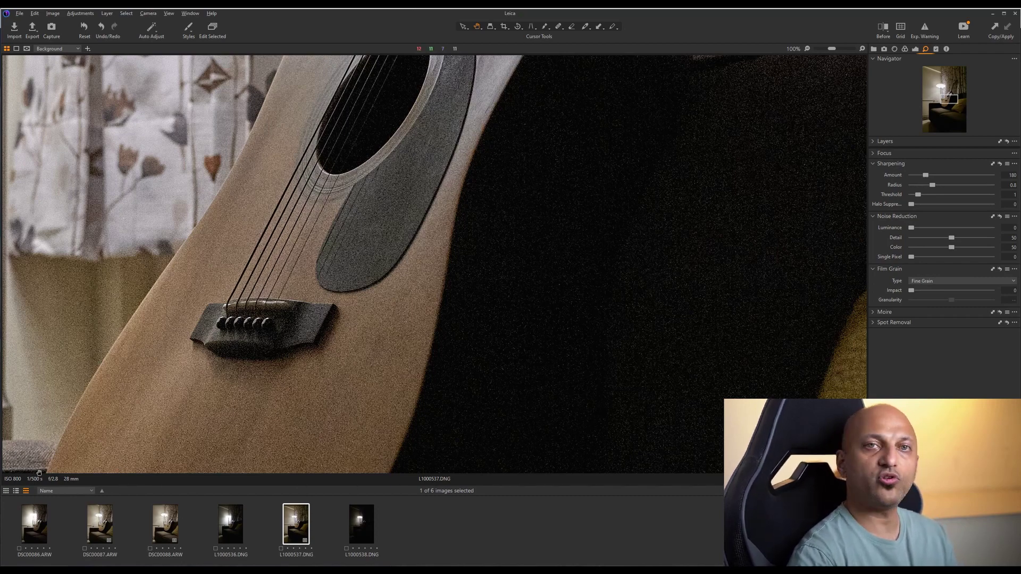
- Open L1000538.DNG and set its Luminance noise reduction to 0 and its Exposure to 2
click(358, 523)
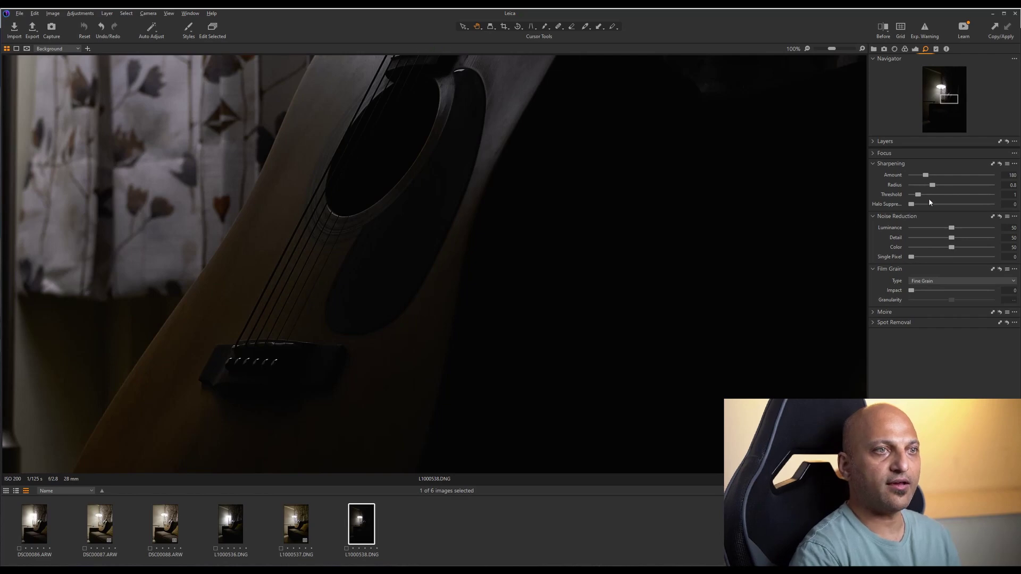
drag(952, 229, 881, 226)
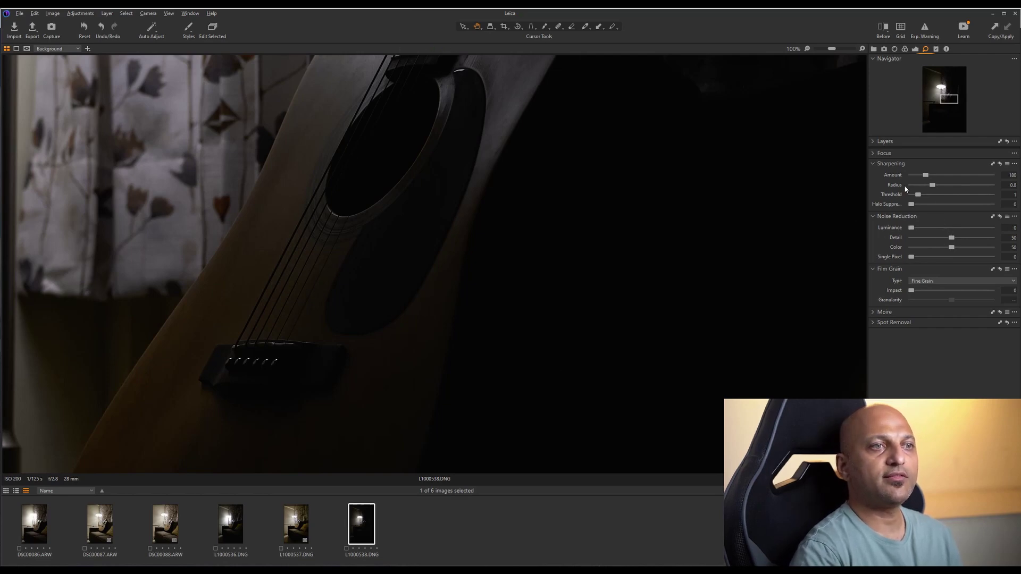
click(915, 49)
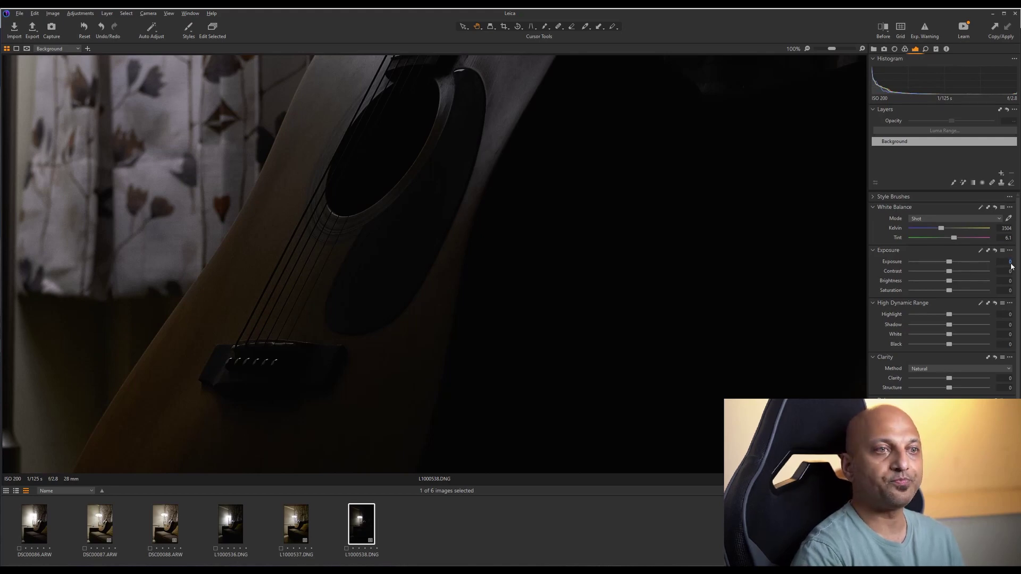
text(2)
key(Return)
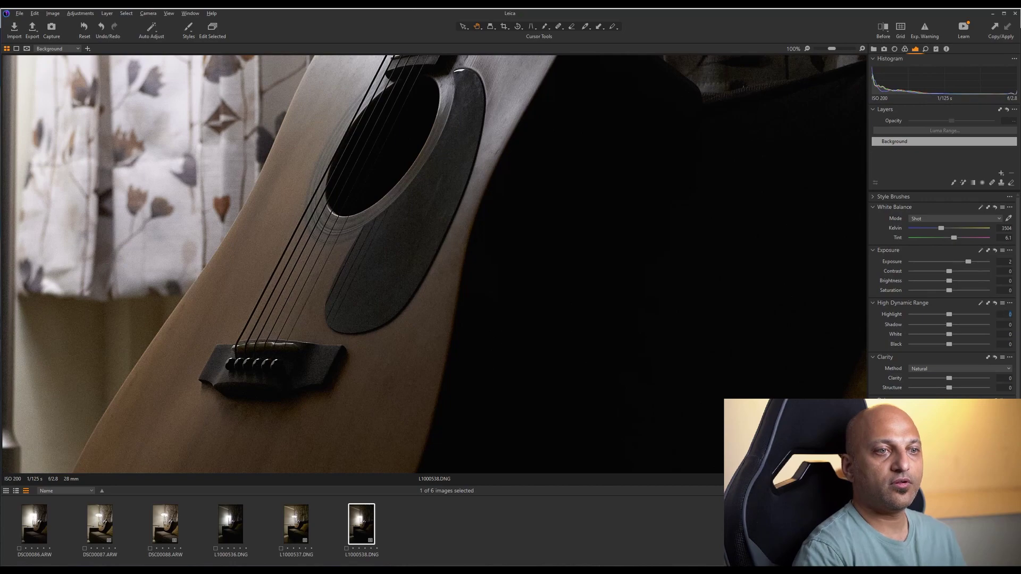
- Set the Highlight of L1000538.DNG to -100 and its Shadow to 60
text(100)
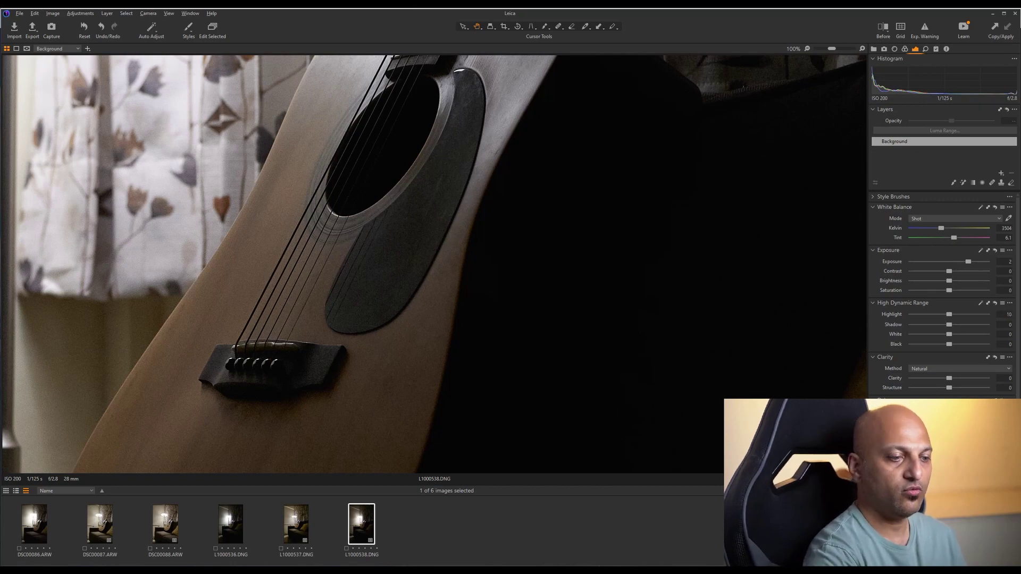
key(BackSpace)
key(BackSpace)
text(-100)
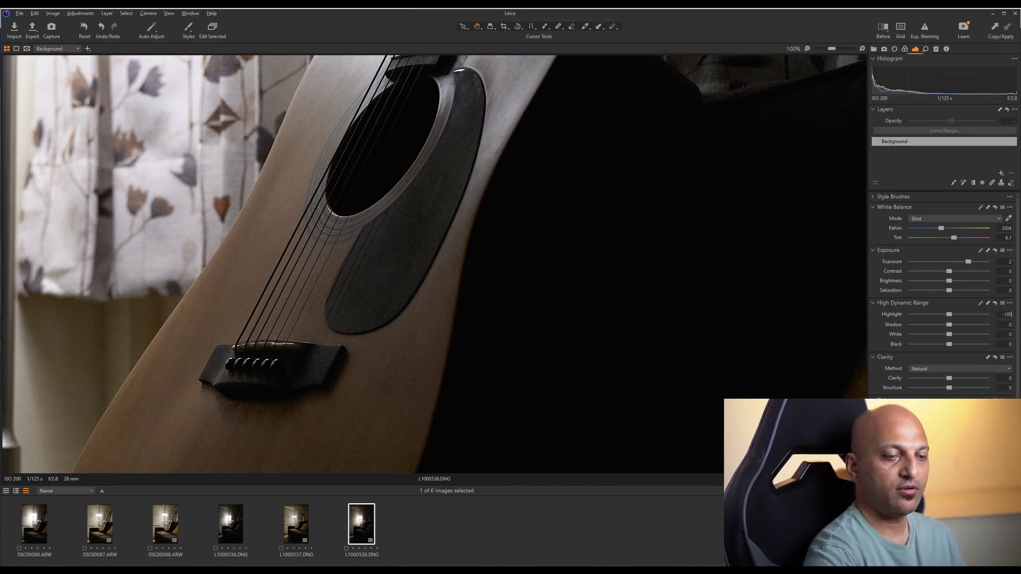
key(Return)
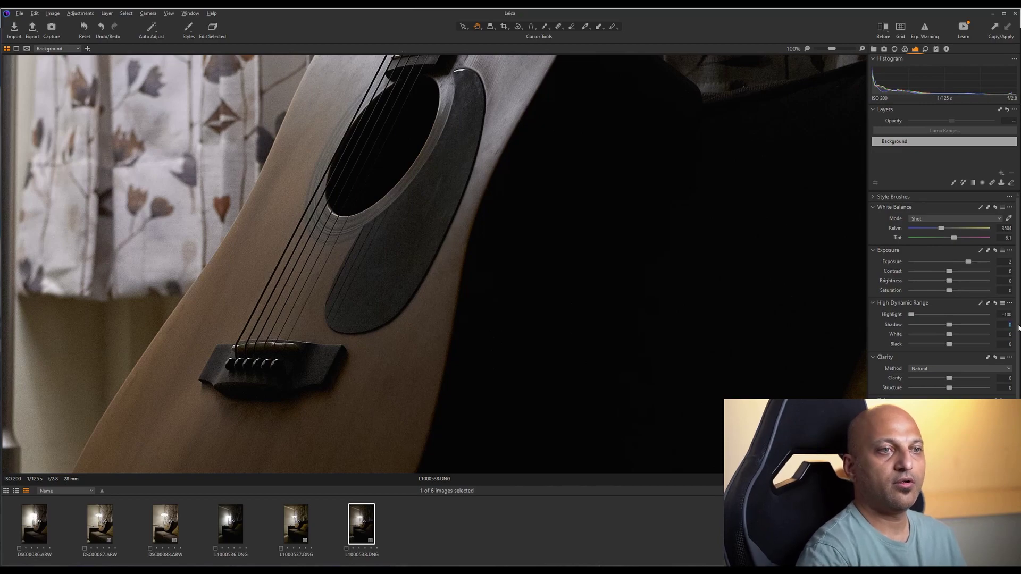
text(60)
key(Return)
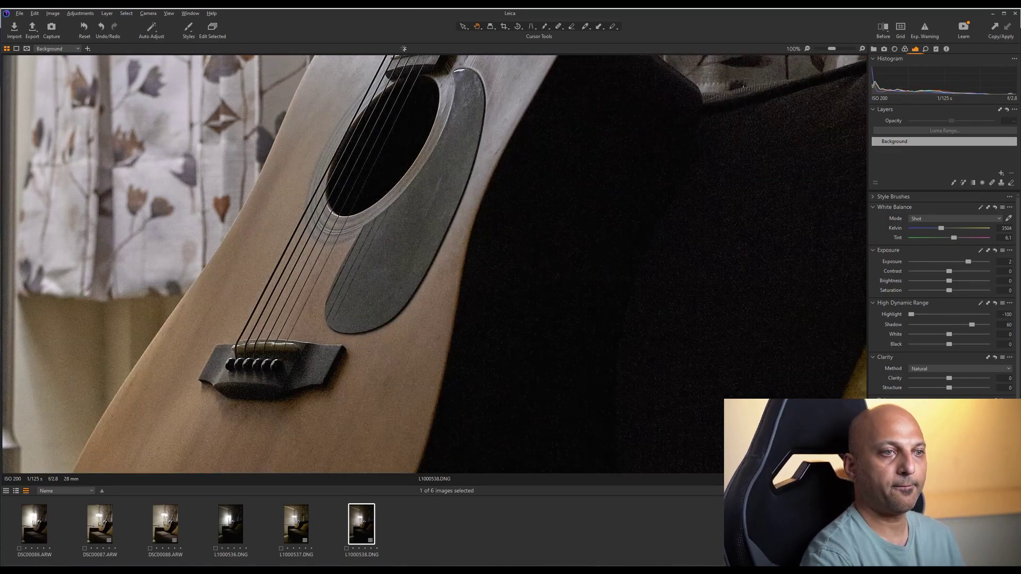
- Compare the noise on the guitar and dark sofa of L1000538.DNG at 100% between Capture One and Lightroom Classic
drag(737, 283, 599, 267)
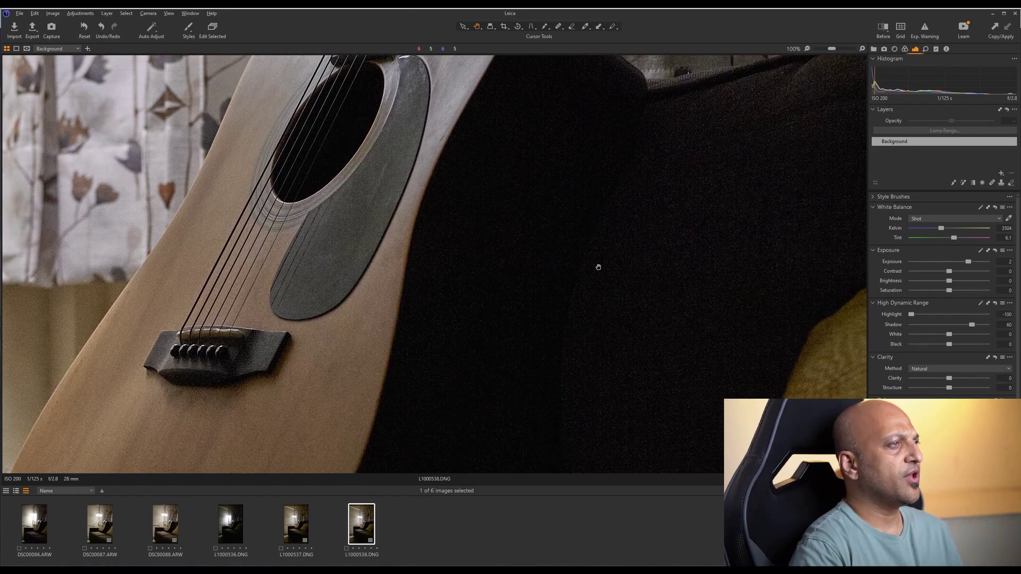
drag(481, 272, 516, 263)
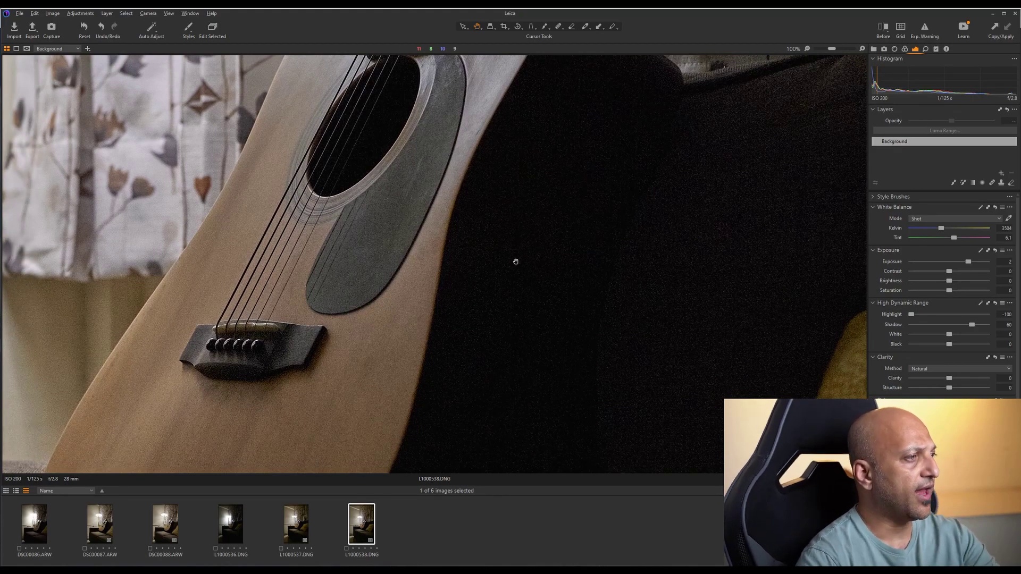
key(alt+Tab)
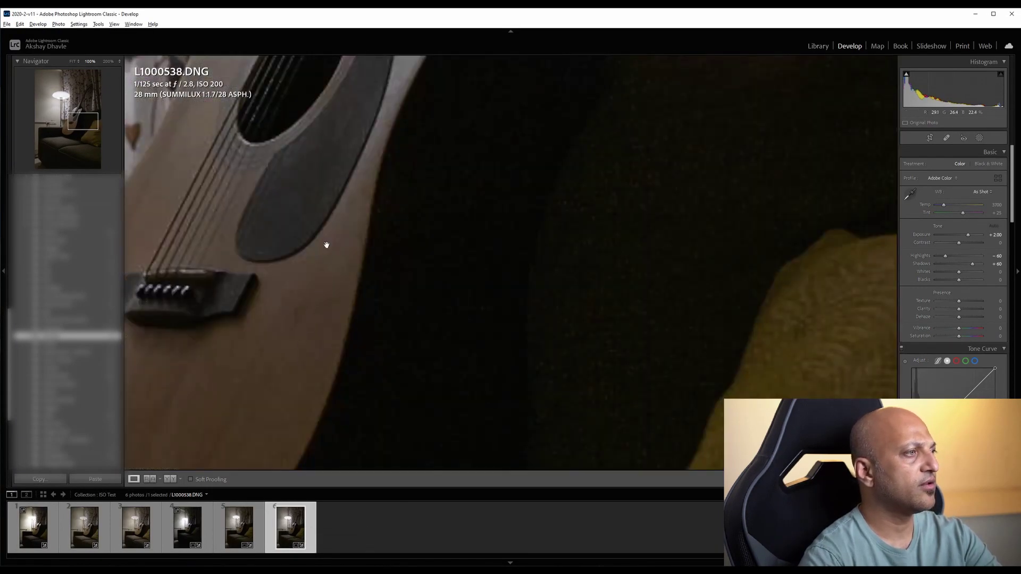
drag(344, 251, 468, 282)
key(alt+Tab)
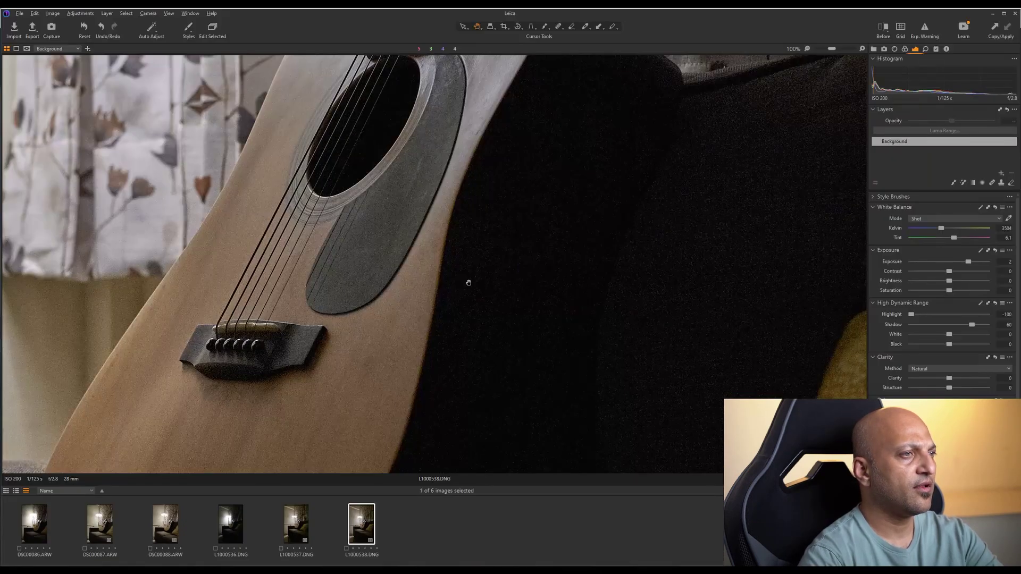
key(alt+Tab)
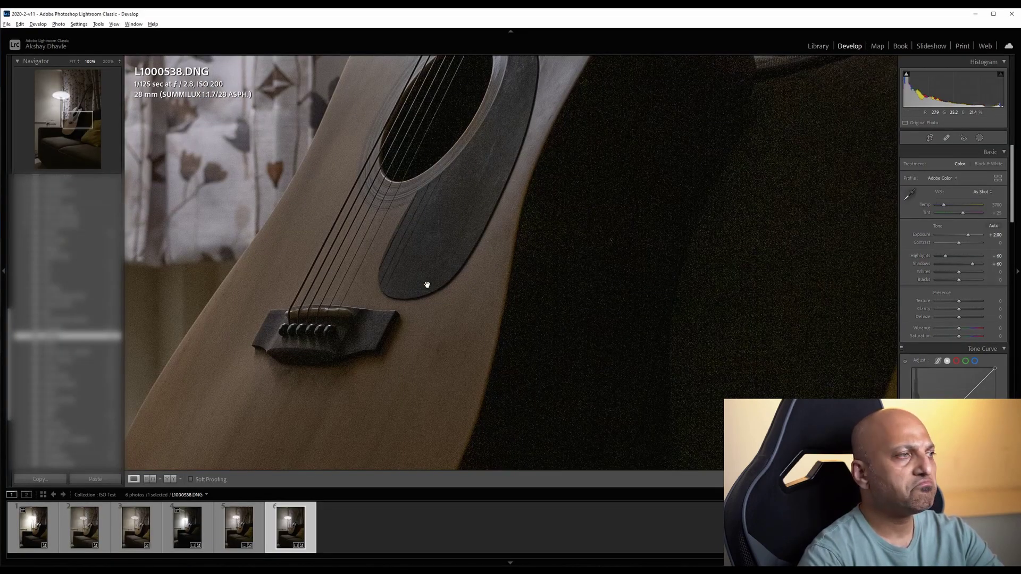
- Fit L1000538.DNG to the view in Lightroom Classic and Capture One and compare the overall tones, lamp highlights and shadows
click(423, 286)
key(alt+Tab)
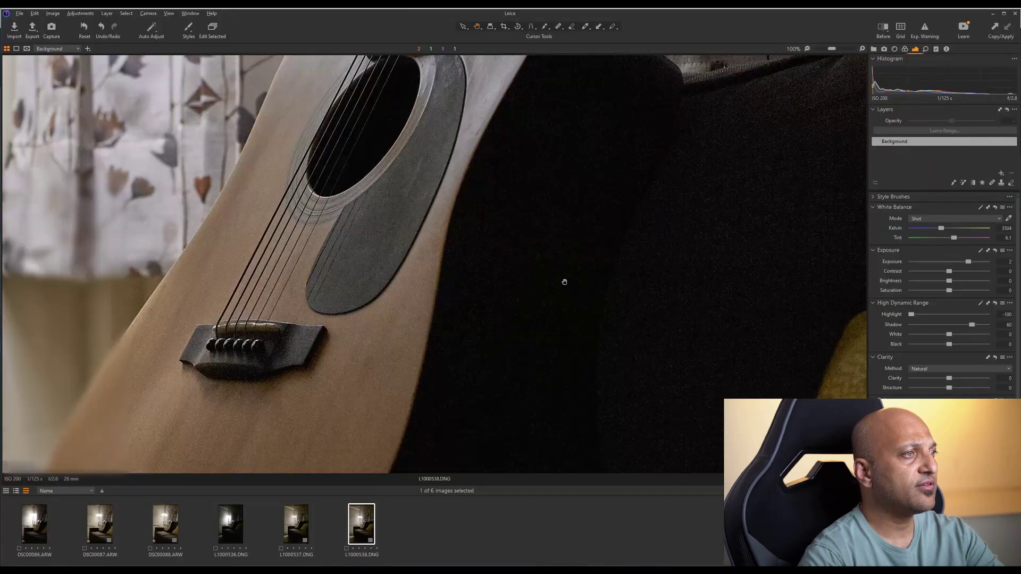
click(809, 50)
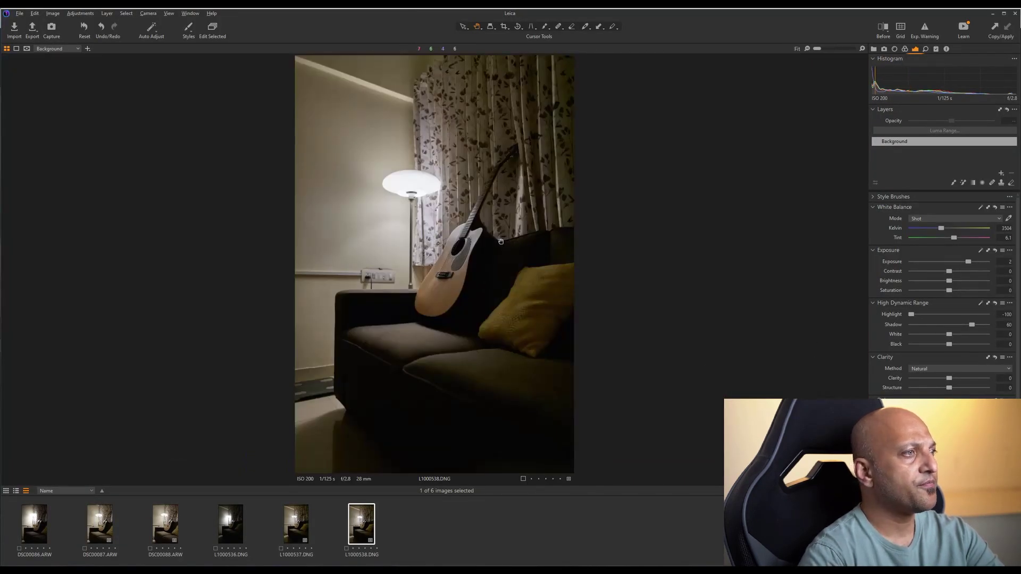
key(alt+Tab)
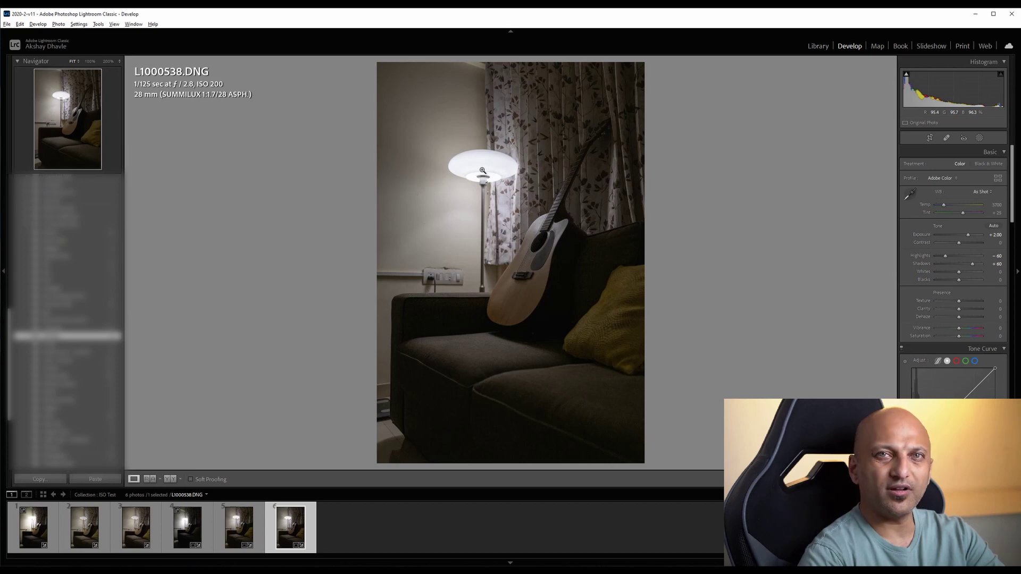
key(alt+Tab)
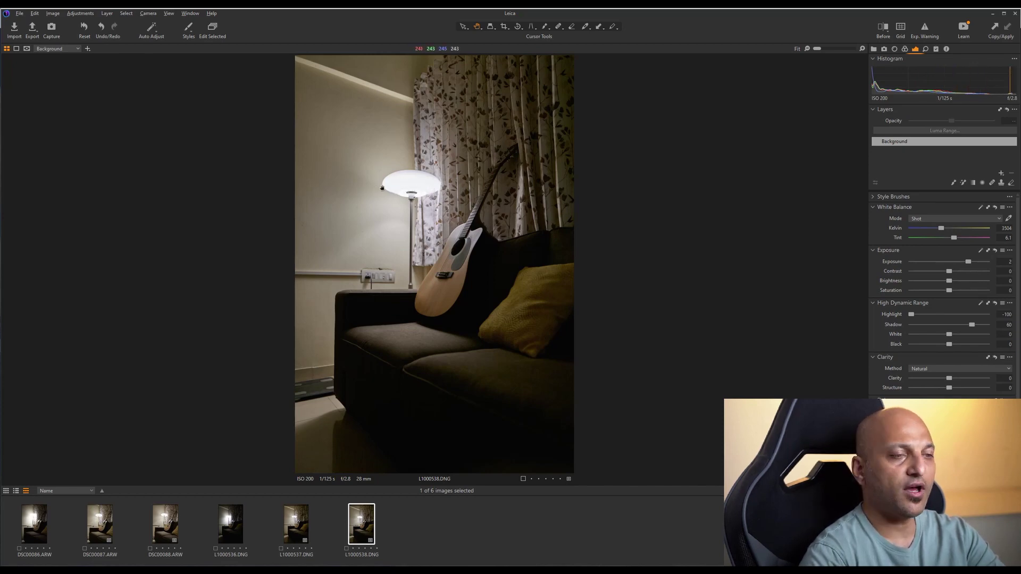
key(alt+Tab)
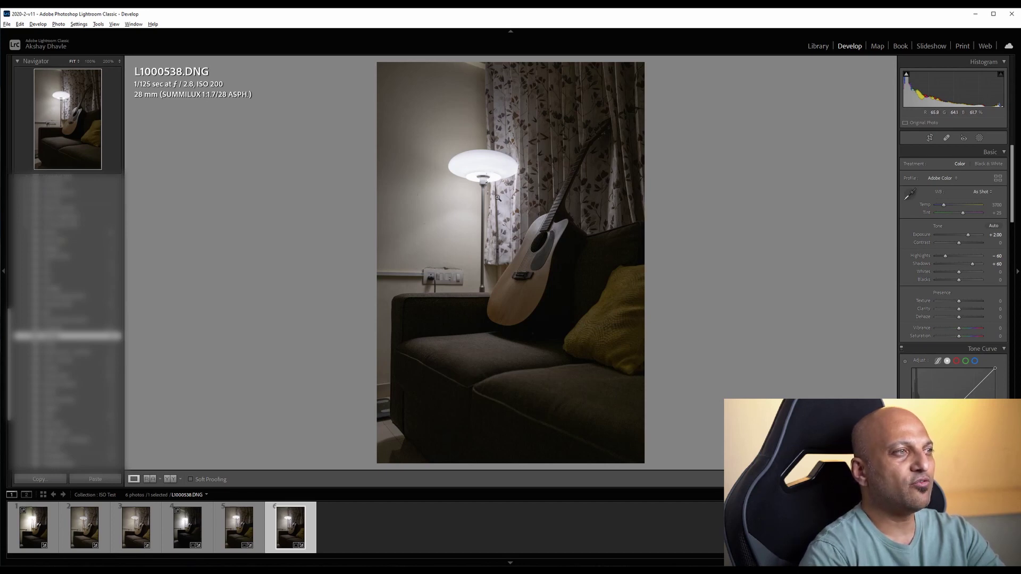
key(alt+Tab)
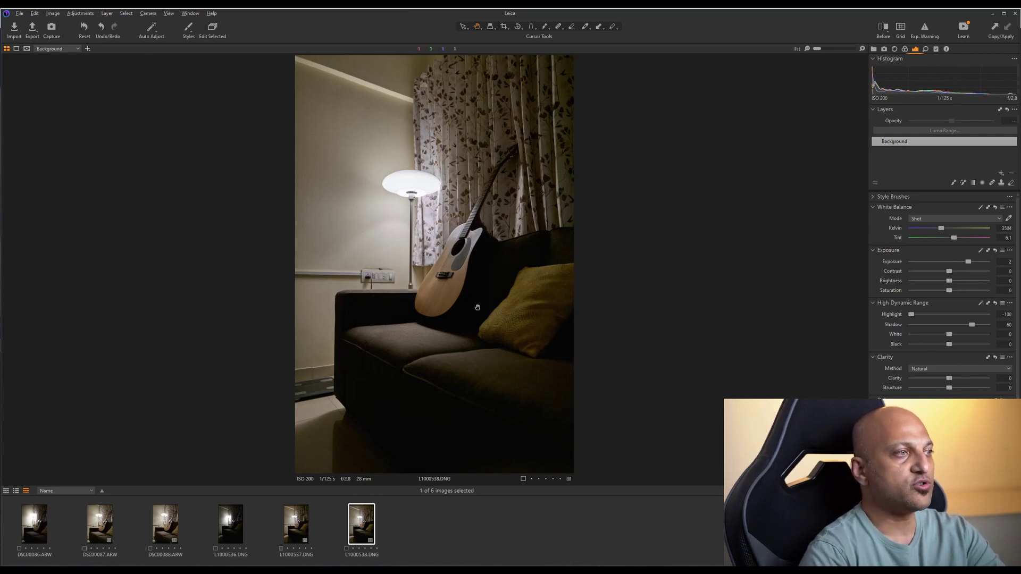
- Return L1000538.DNG to 100% in both Capture One and Lightroom Classic and recheck the shadow noise beside the guitar
click(863, 48)
drag(745, 236, 596, 241)
key(alt+Tab)
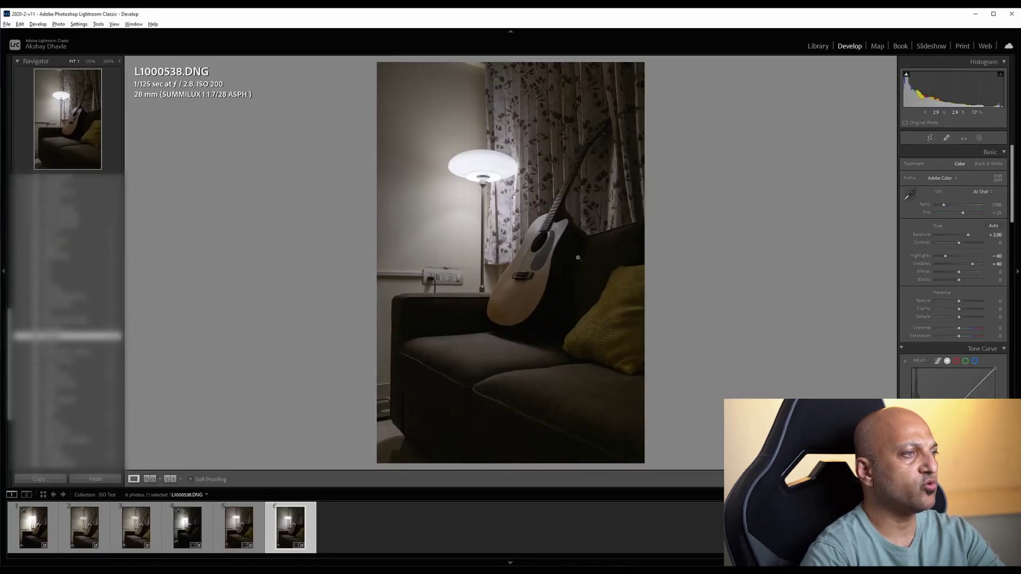
click(557, 271)
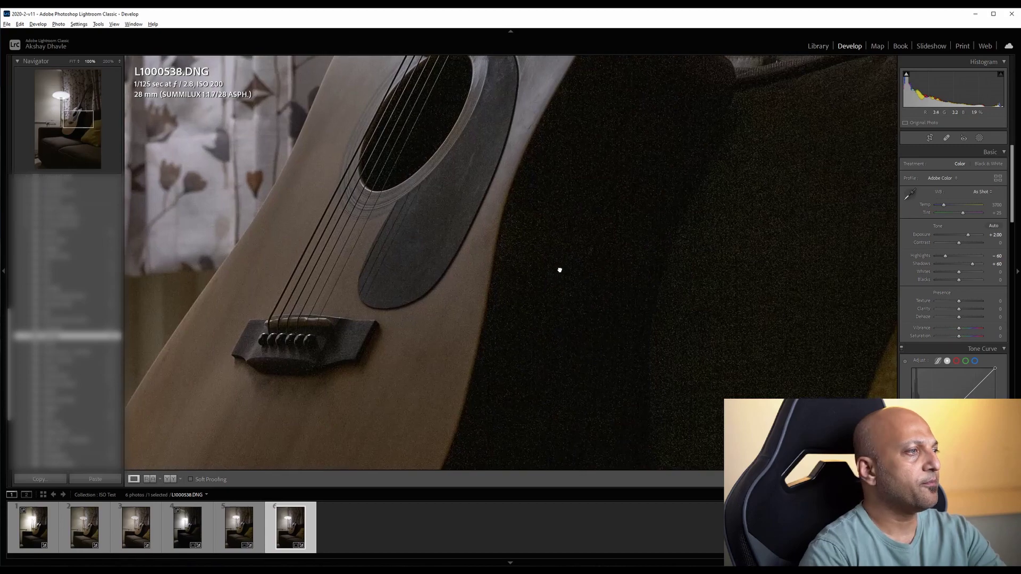
key(alt+Tab)
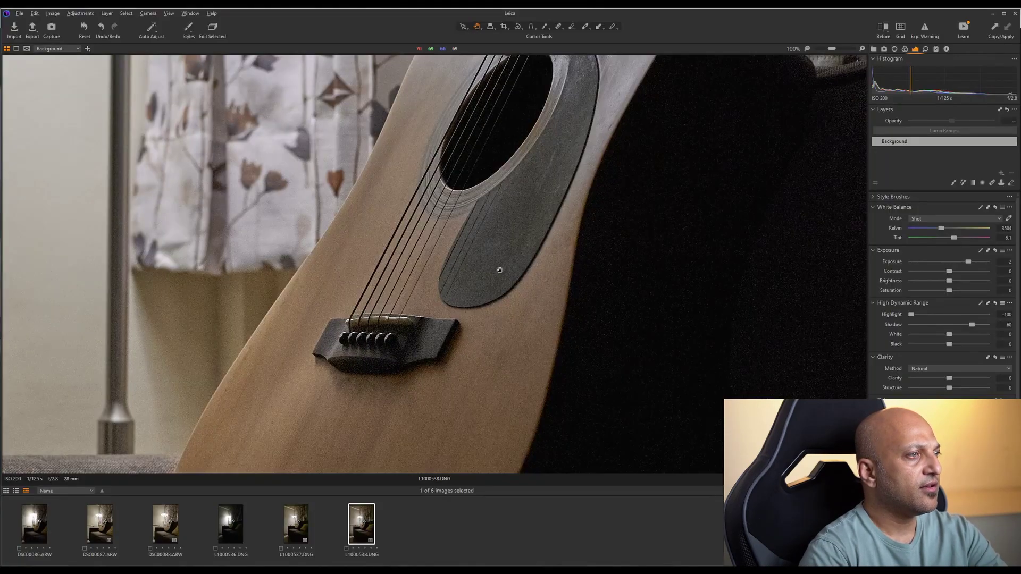
key(alt+Tab)
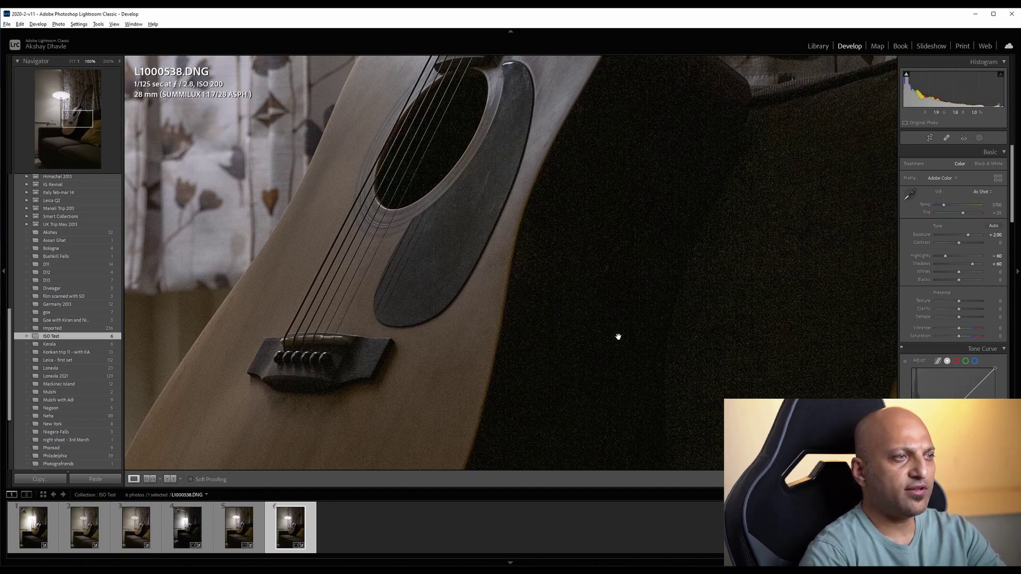
key(alt+Tab)
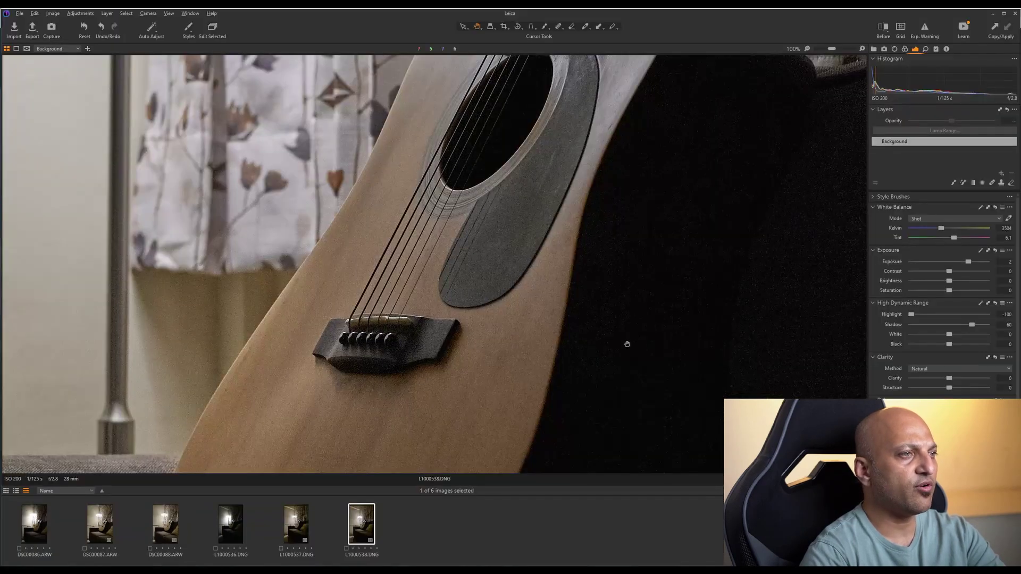
drag(627, 345, 552, 313)
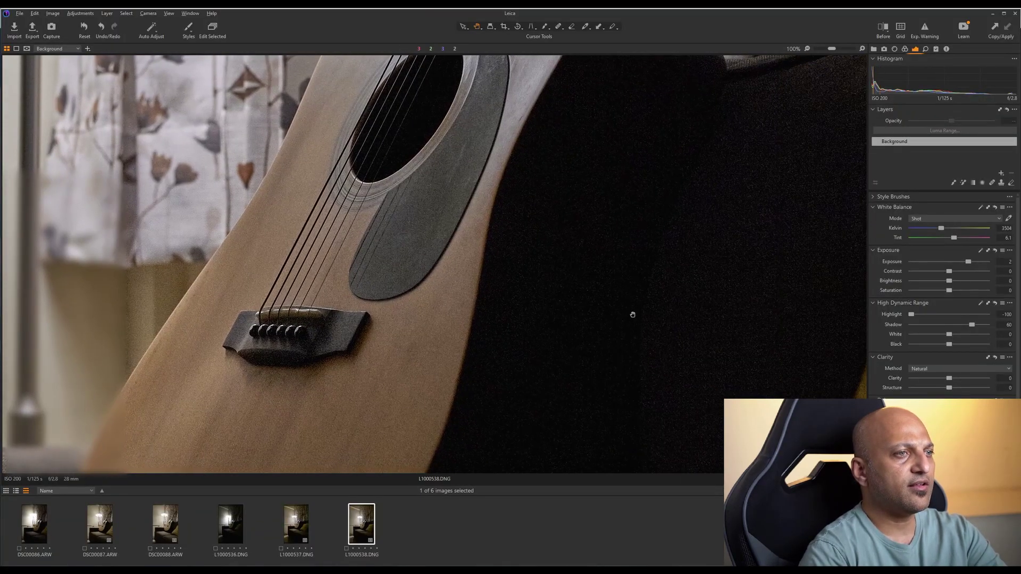
- Check the sharpening and noise reduction settings of L1000538.DNG in Capture One, and fit the whole photo to the view
click(926, 48)
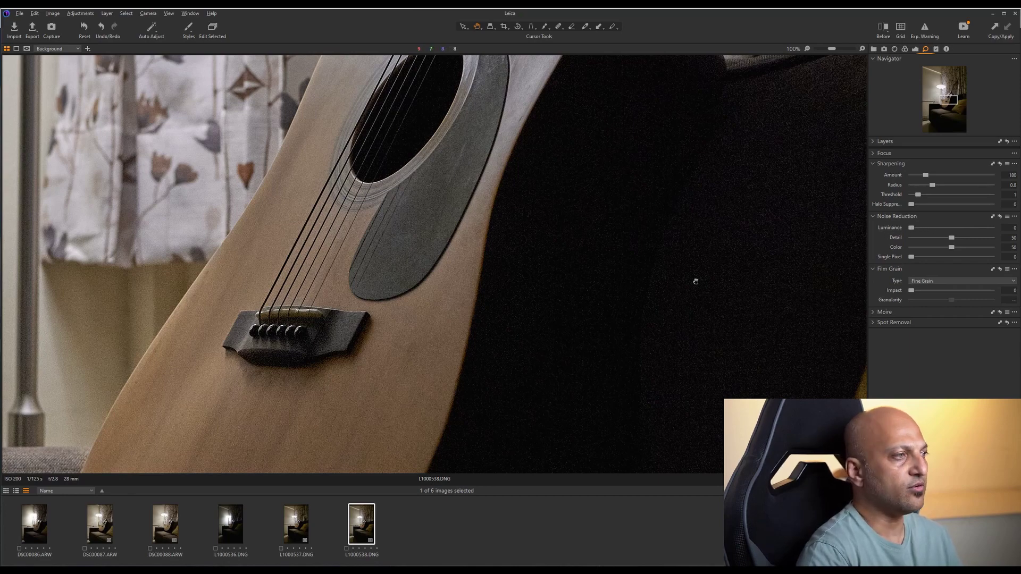
key(ctrl+shift+Tab)
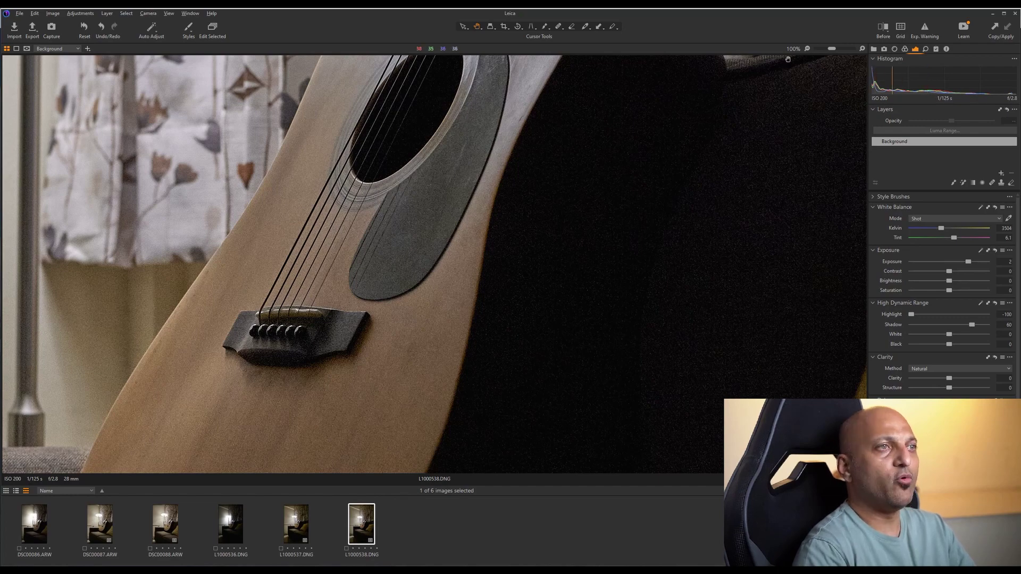
key(ctrl+0)
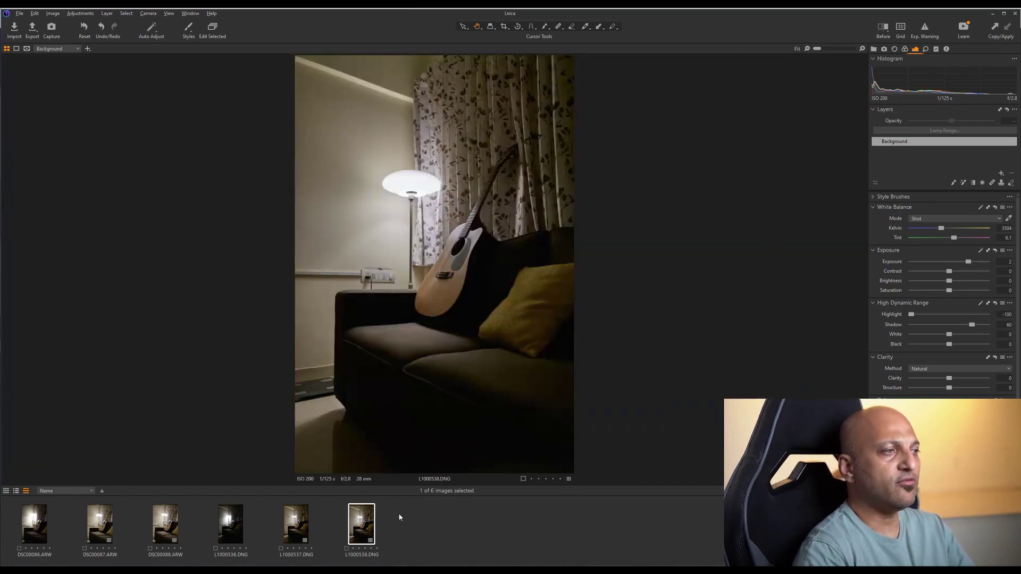